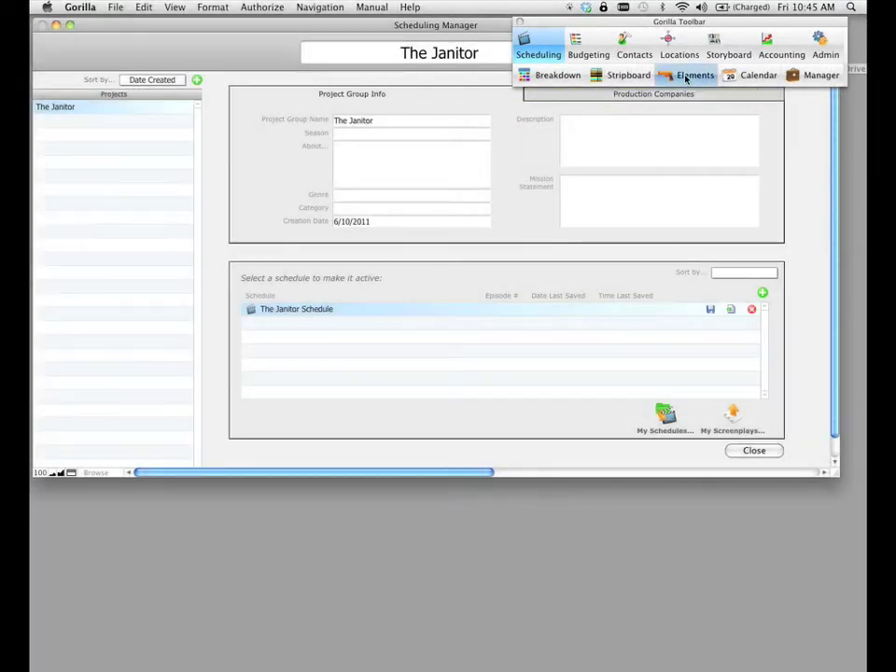
Open the Element Manager for The Janitor Schedule and place its window clear of the toolbar
left_click(687, 77)
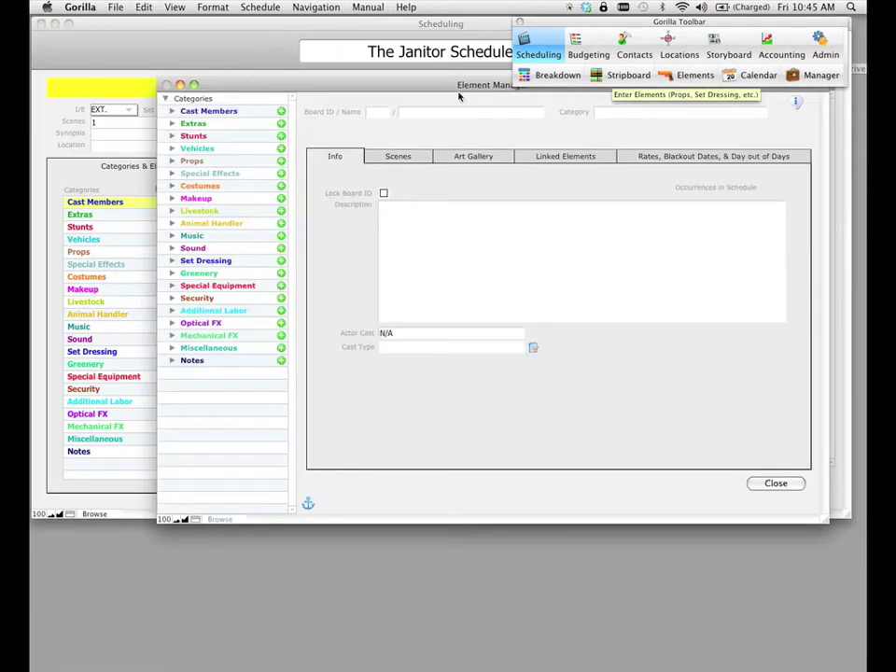
left_click_drag(446, 88, 473, 145)
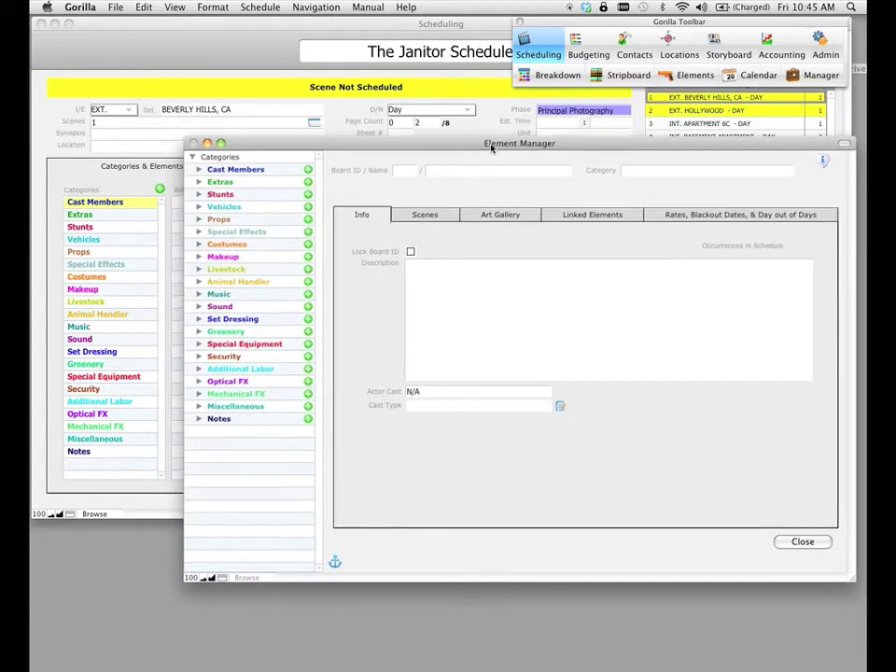
left_click_drag(493, 148, 483, 128)
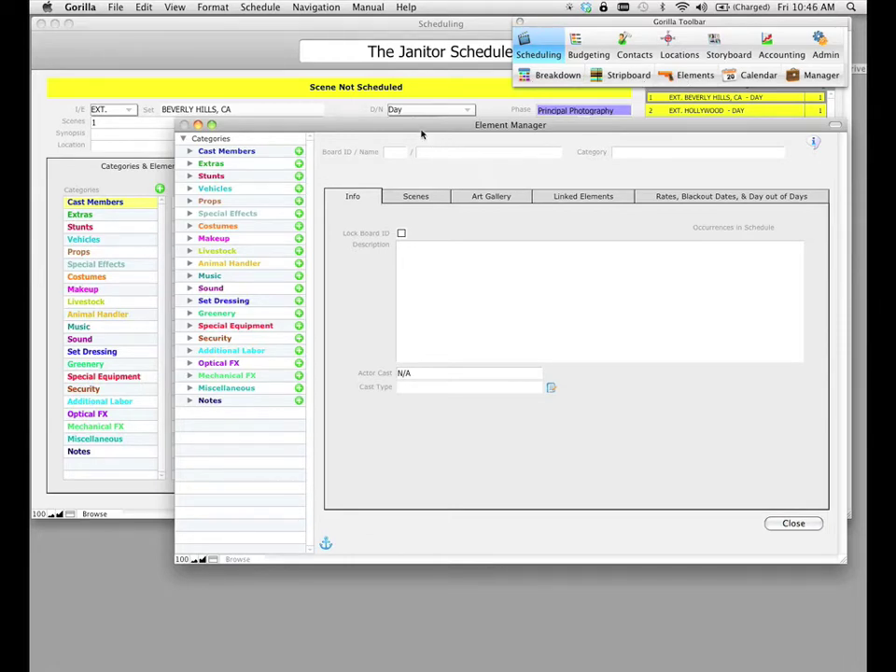
left_click_drag(421, 130, 395, 110)
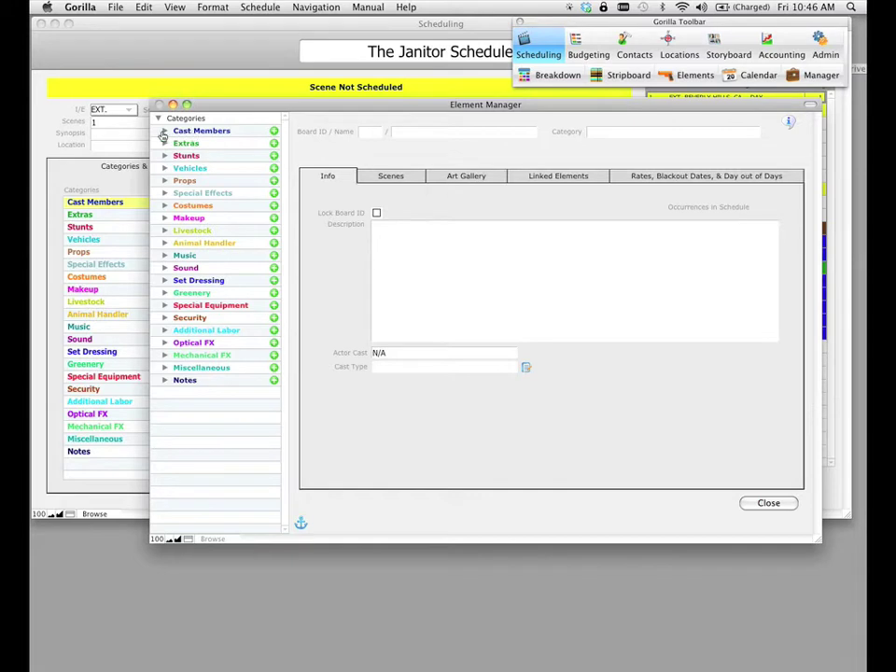
Expand the Cast Members category and display the info of the second cast member
left_click(212, 133)
left_click(212, 133)
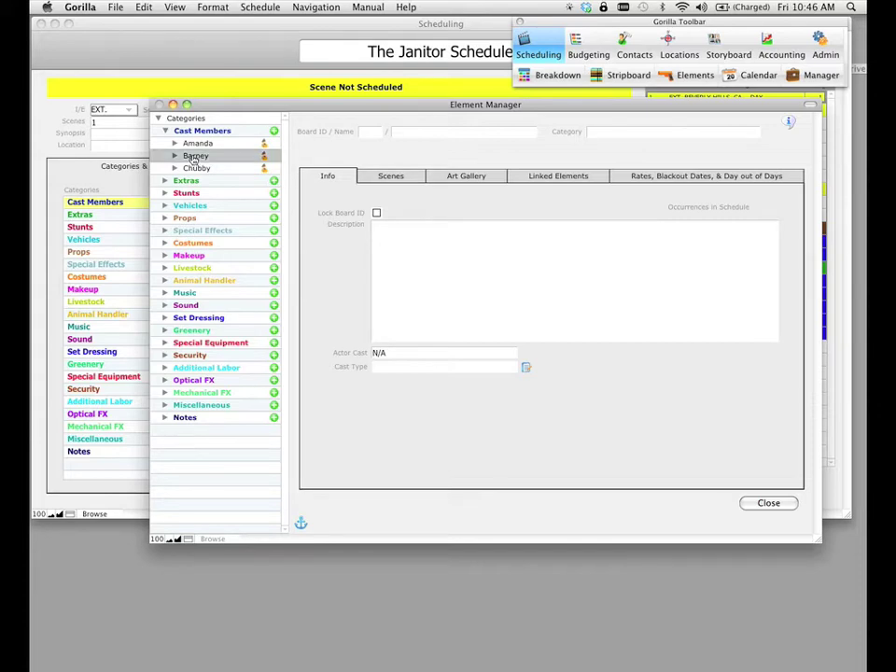
left_click(192, 157)
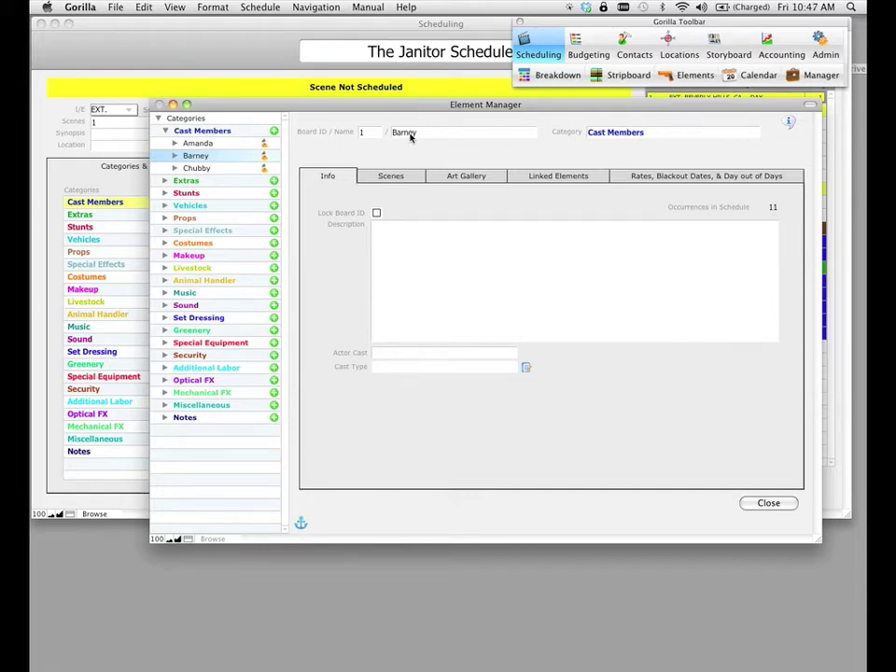
left_click_drag(408, 105, 541, 244)
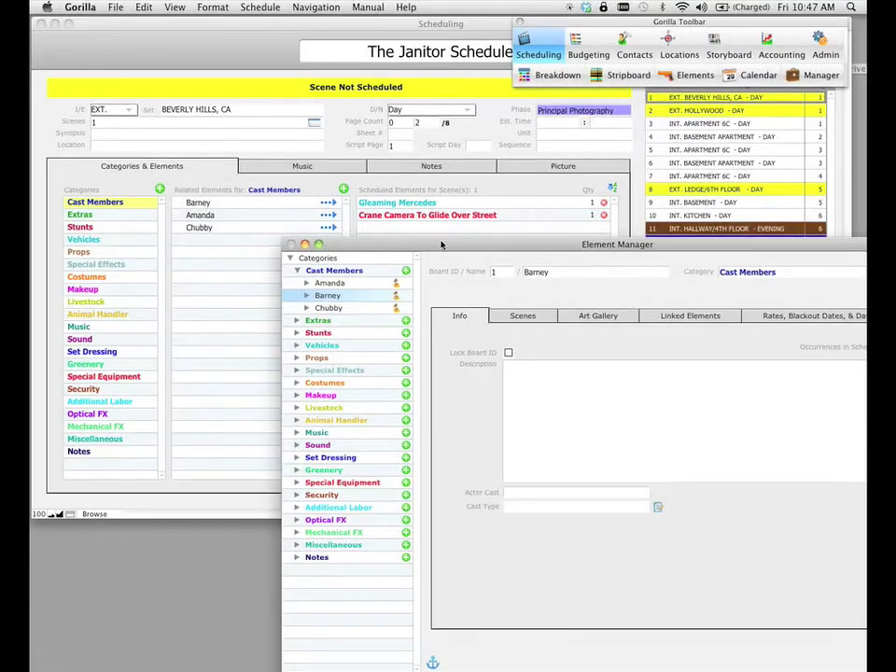
left_click_drag(442, 245, 313, 105)
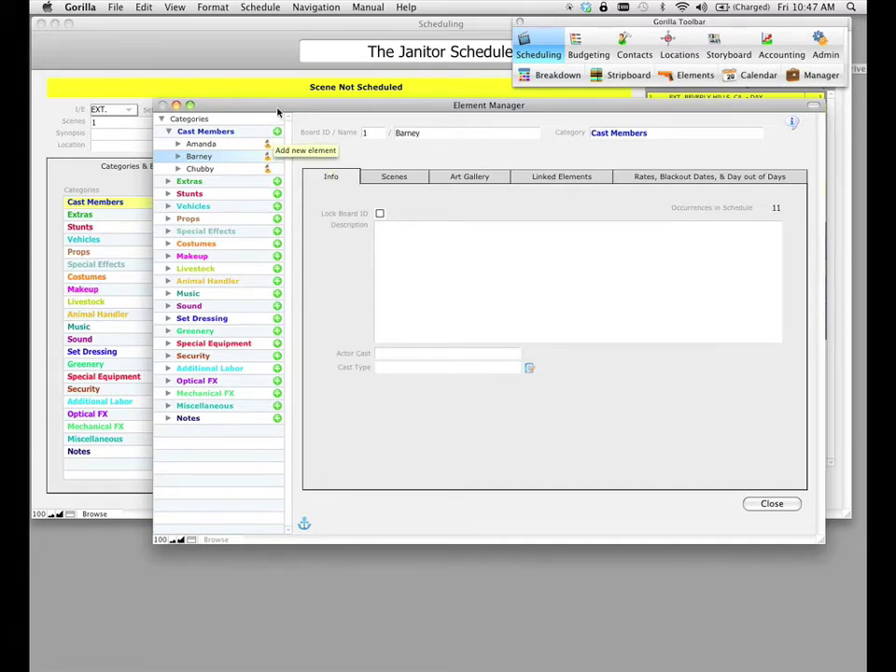
left_click_drag(279, 109, 283, 113)
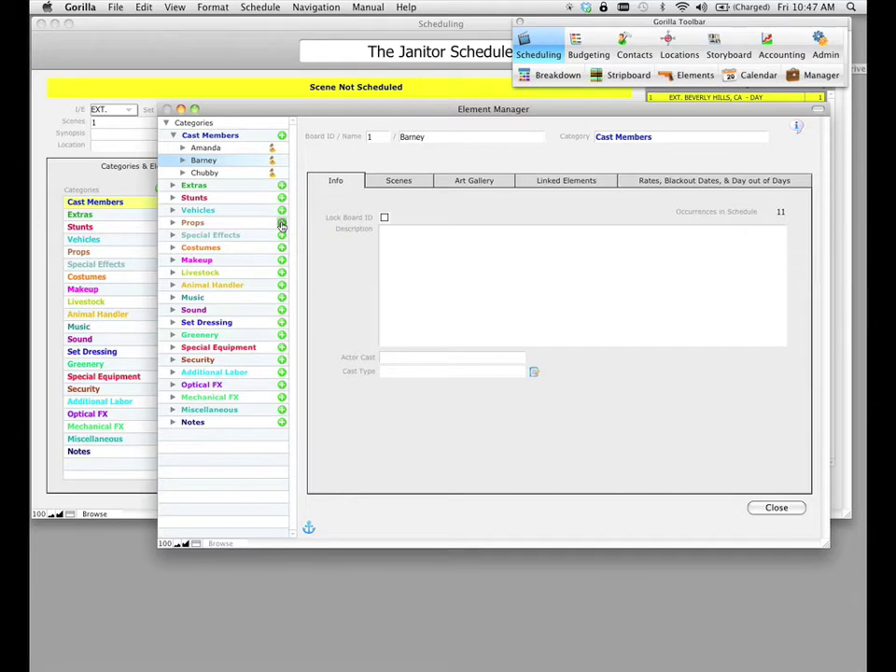
Add a new element named Gun to the Props category
left_click(282, 226)
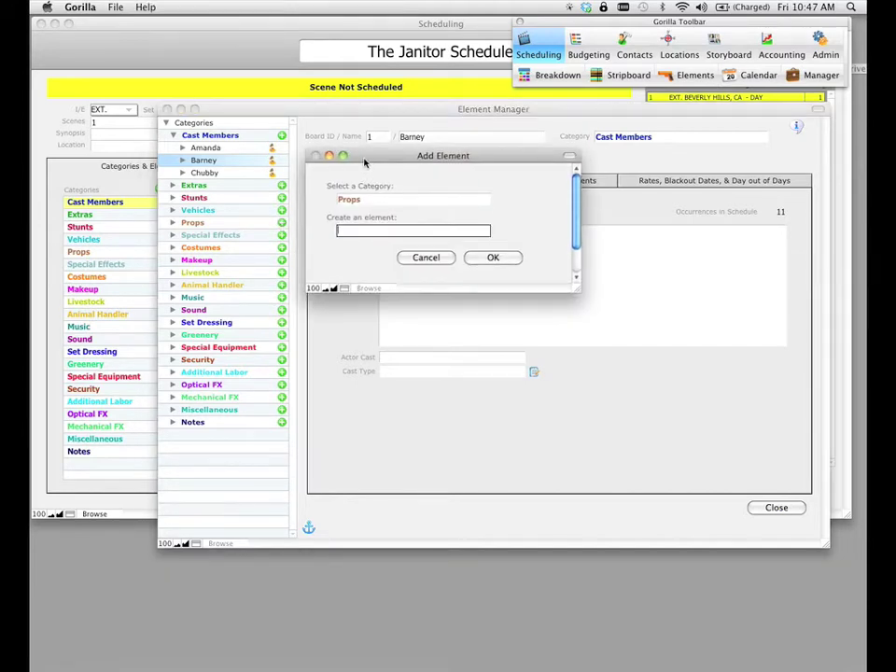
left_click_drag(364, 162, 365, 175)
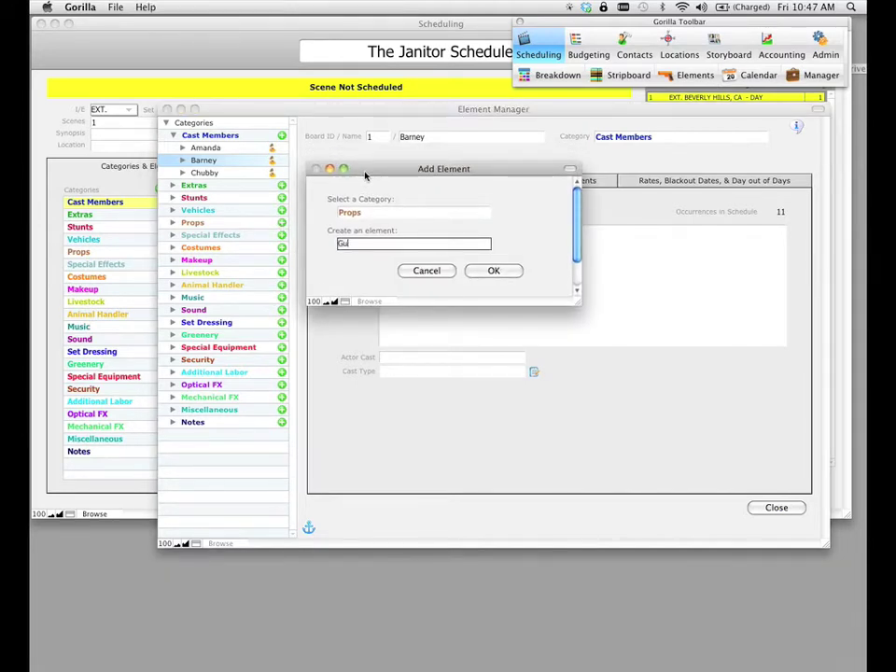
left_click(489, 270)
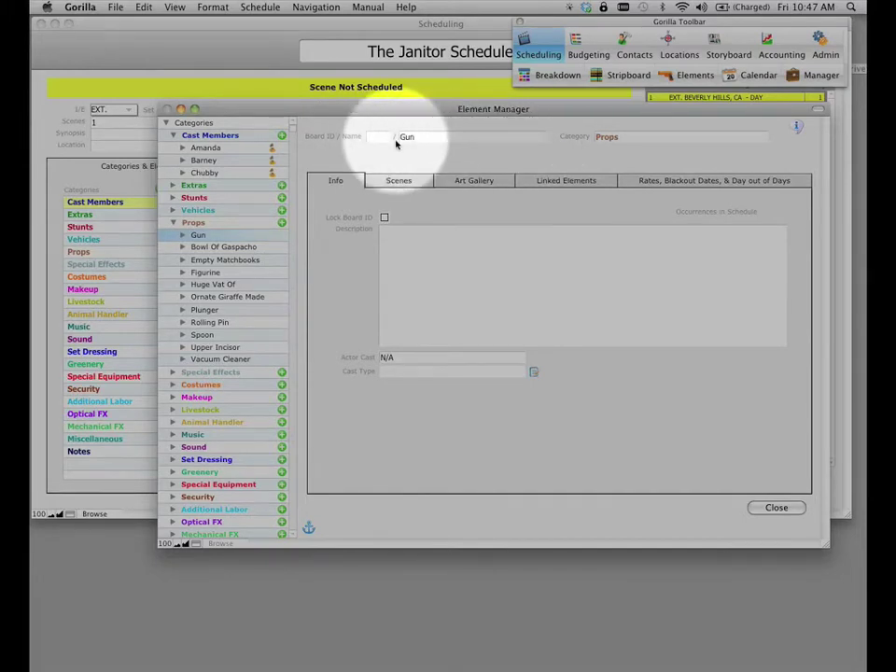
Enter "This gun is a western gun from...." as the Gun prop's description and commit the entry
left_click(391, 240)
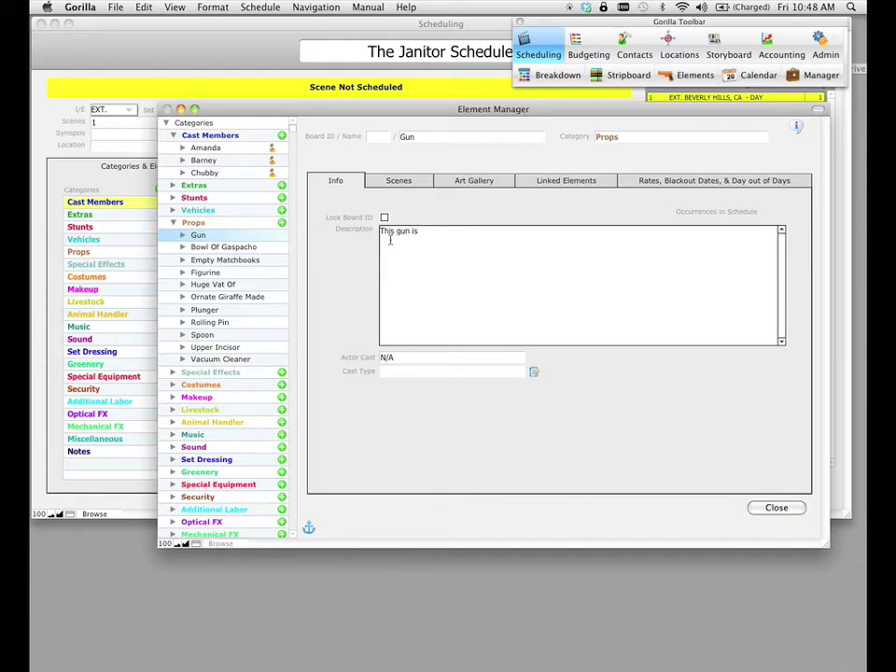
type("This gun is a western gun fl")
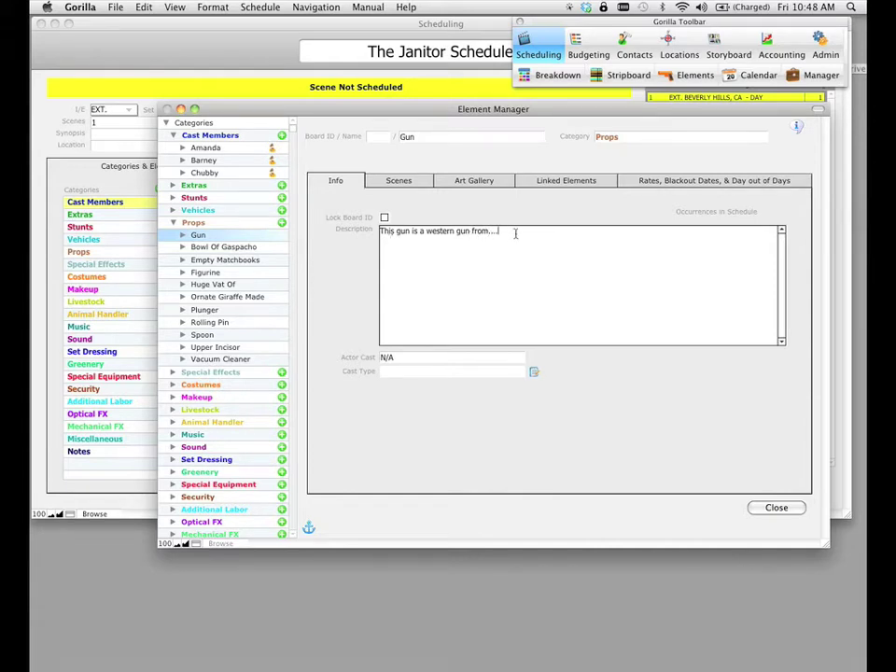
left_click_drag(516, 233, 376, 234)
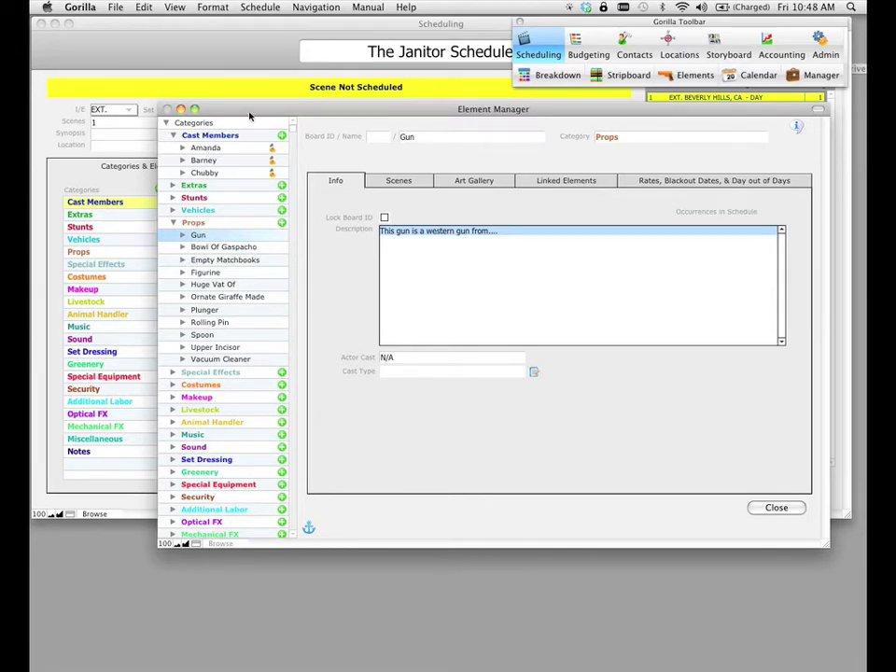
left_click_drag(253, 112, 325, 310)
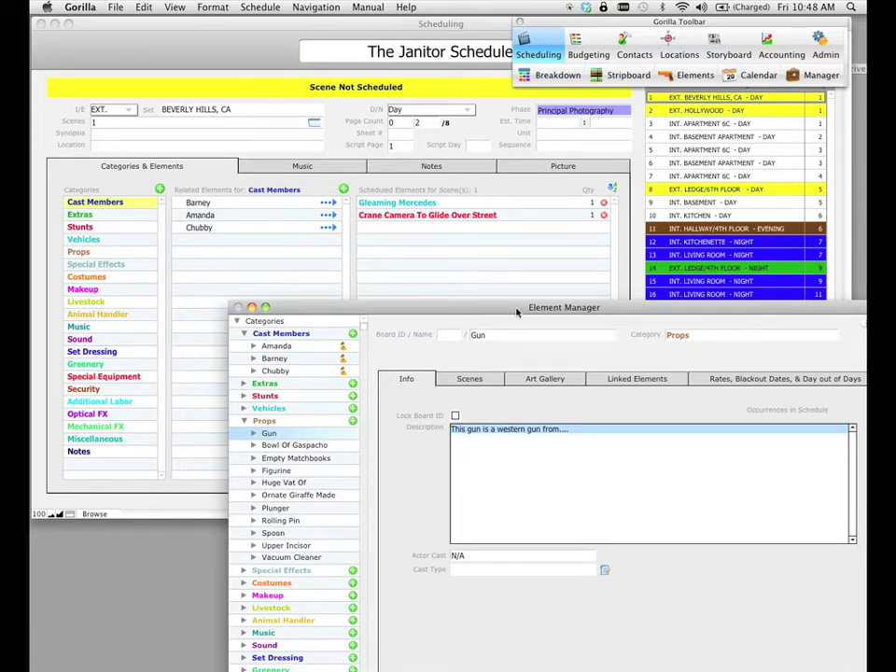
left_click_drag(518, 313, 439, 127)
left_click(503, 246)
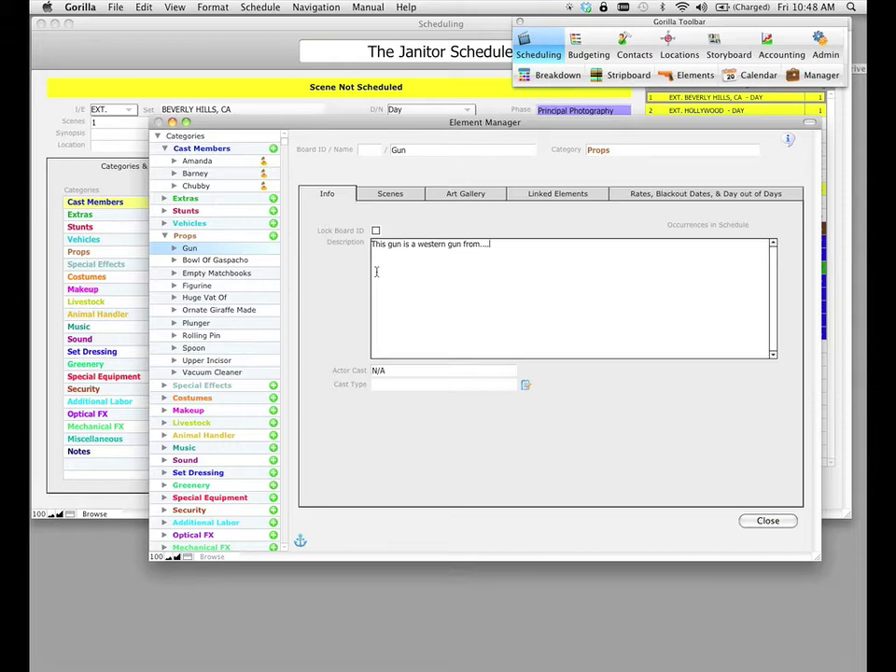
left_click_drag(369, 132, 375, 136)
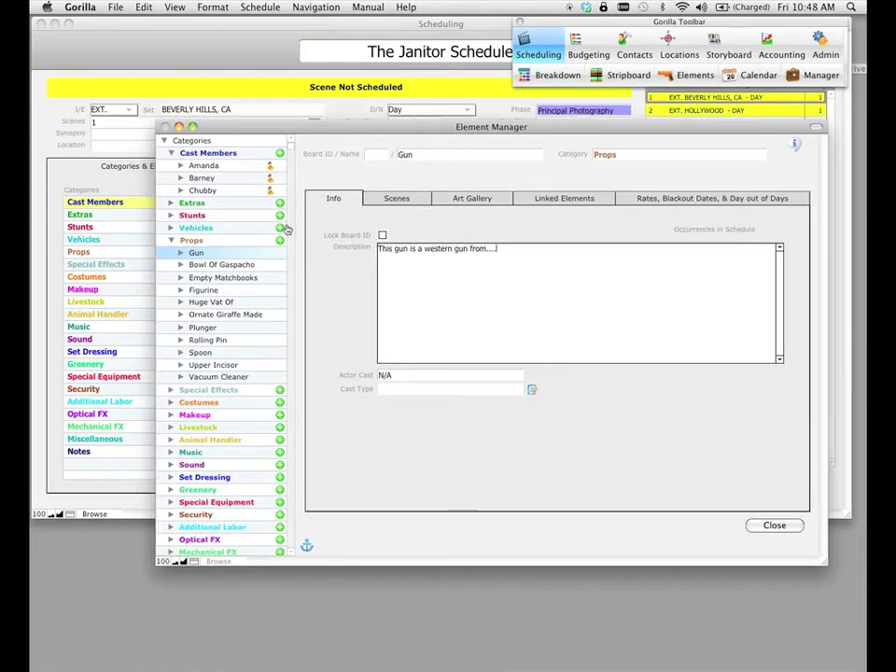
left_click(314, 189)
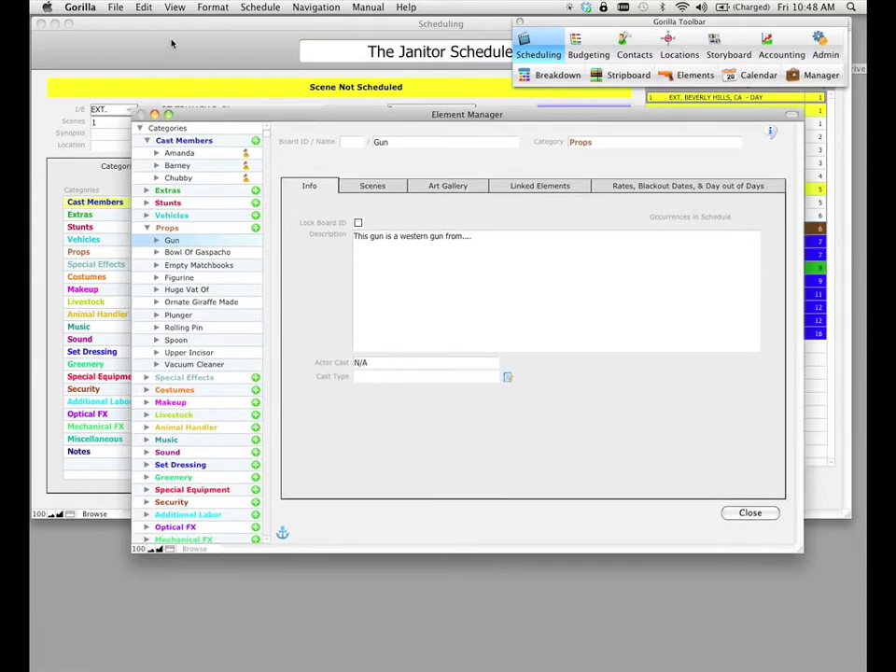
Create another new element named Hat, assigning it to the Costumes category instead of Props
left_click(118, 8)
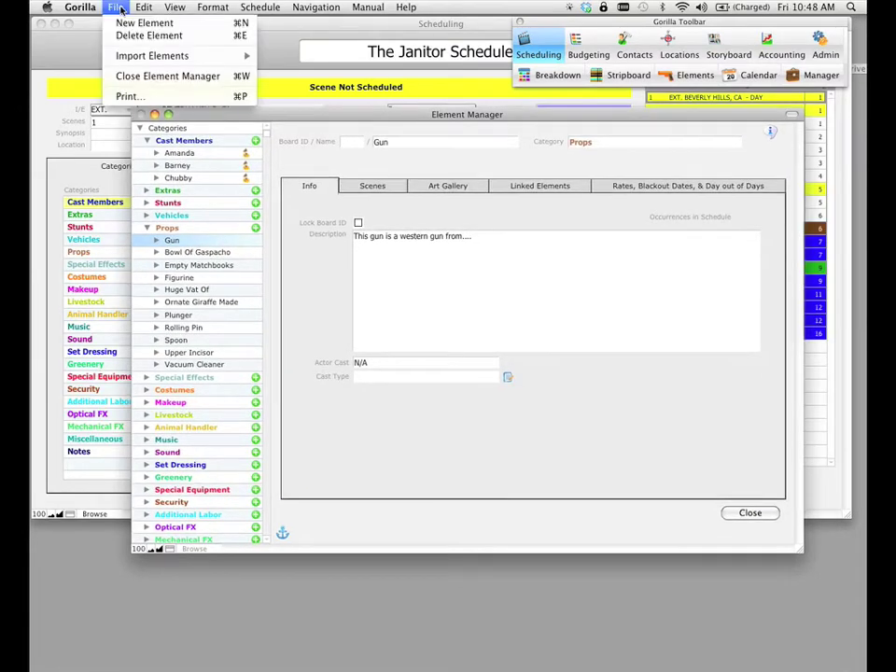
left_click(243, 25)
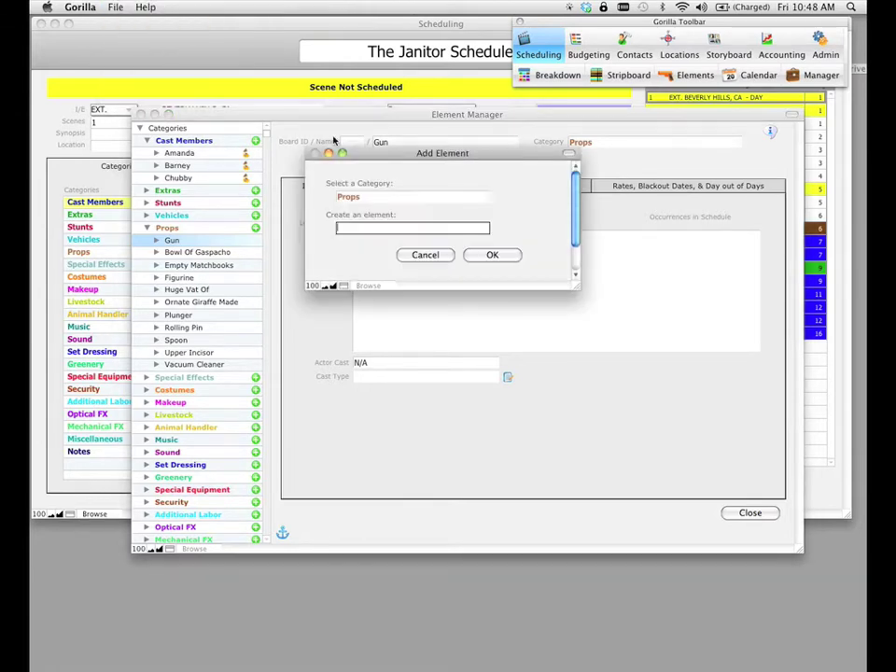
left_click_drag(374, 155, 366, 204)
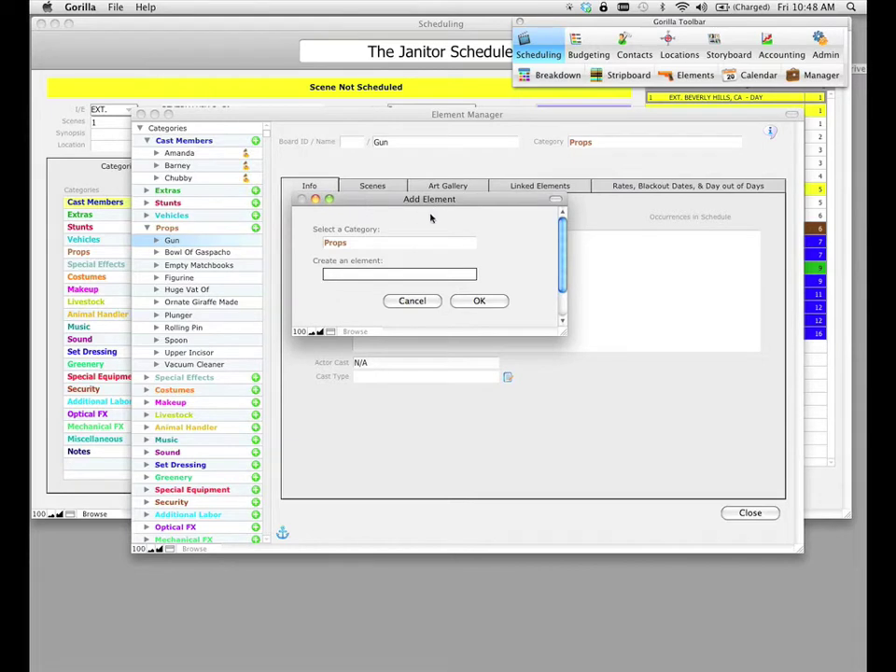
left_click(342, 245)
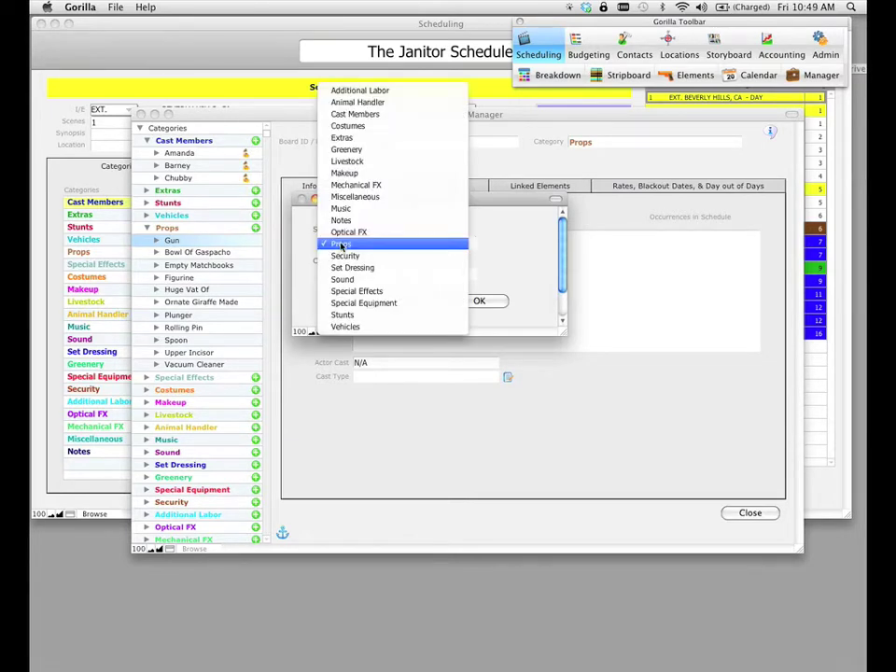
left_click(346, 128)
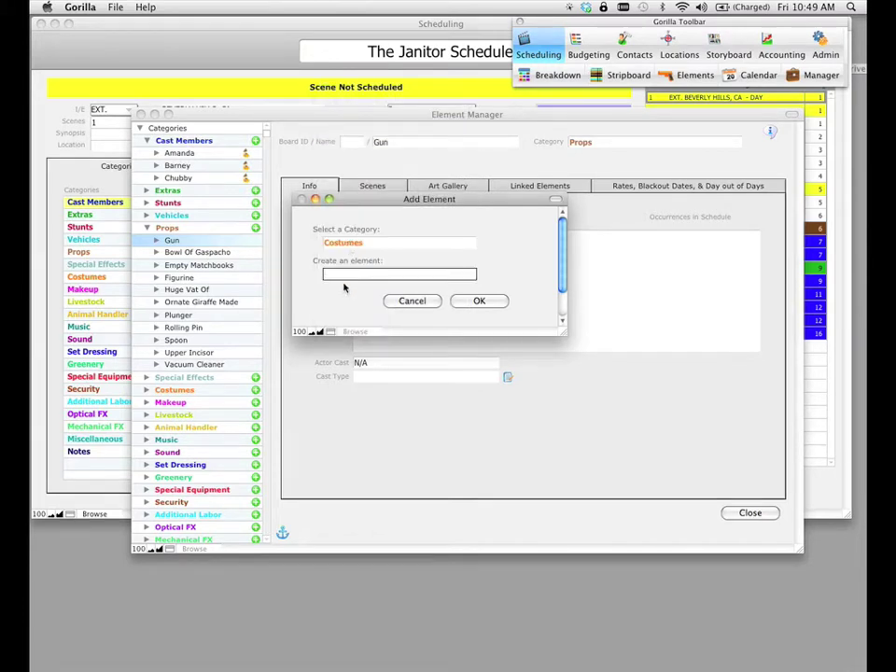
left_click(477, 301)
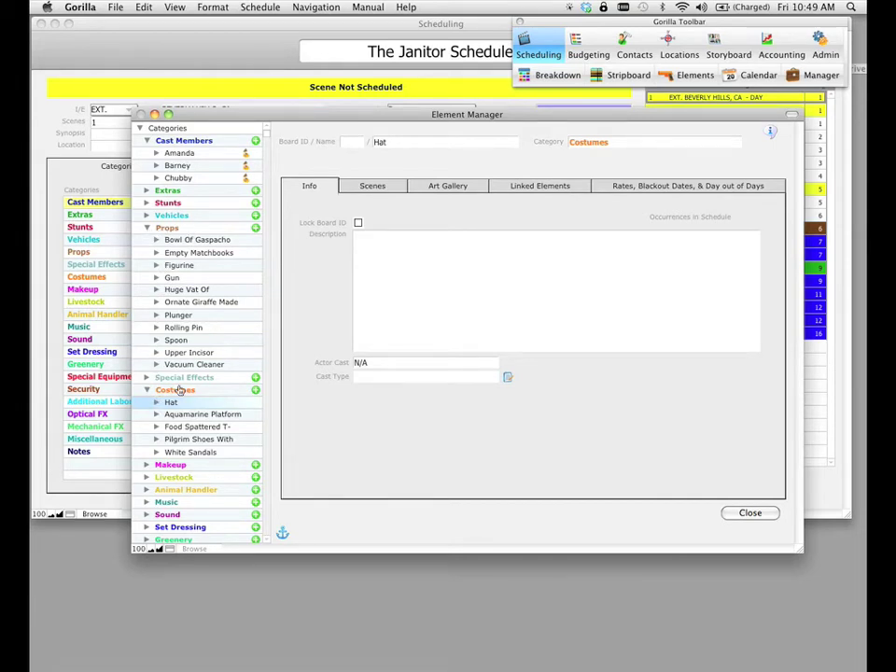
Collapse the Props, Cast Members and Costumes categories, and fold and unfold the entire category list
left_click(167, 227)
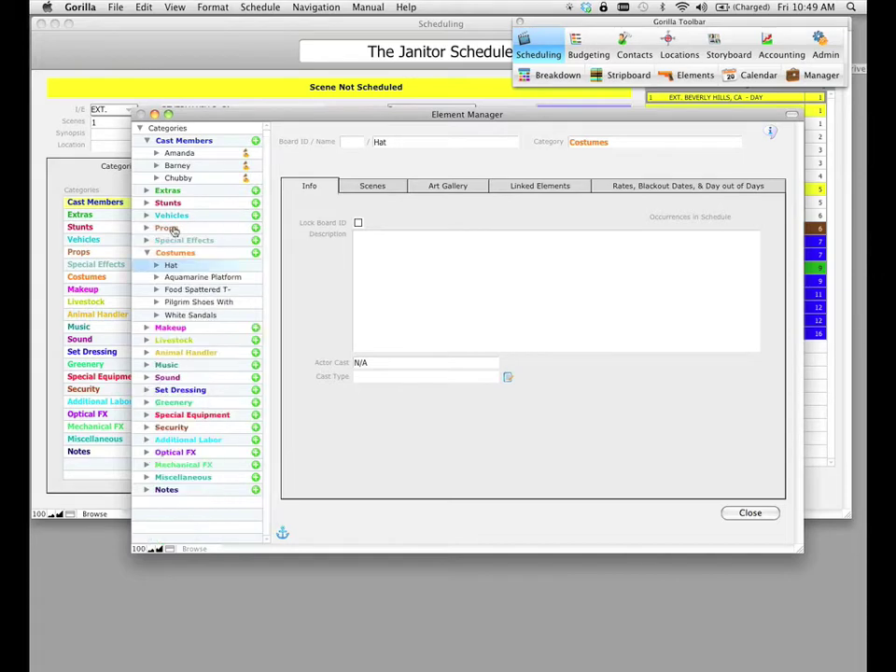
left_click(175, 141)
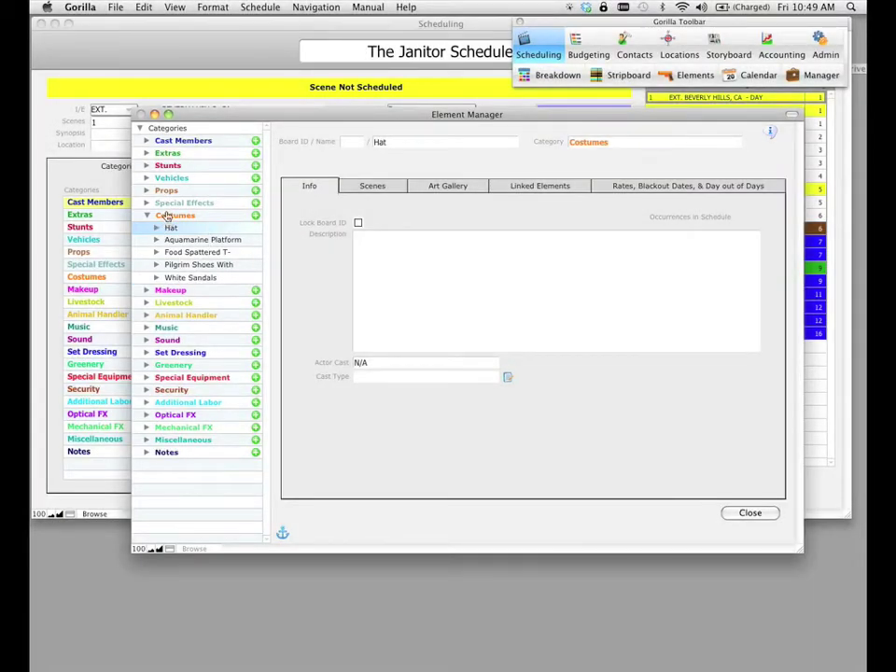
left_click(169, 216)
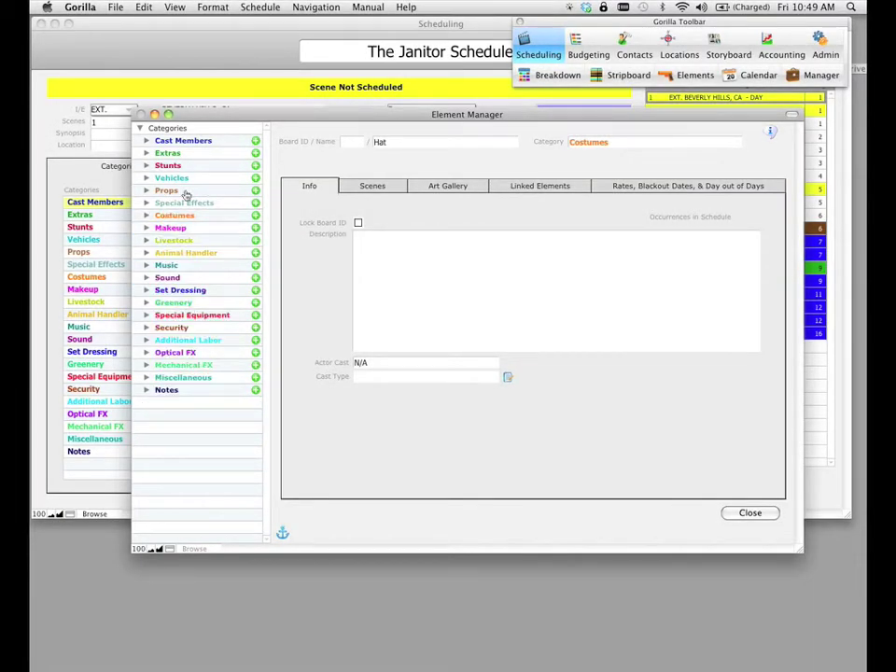
left_click(169, 130)
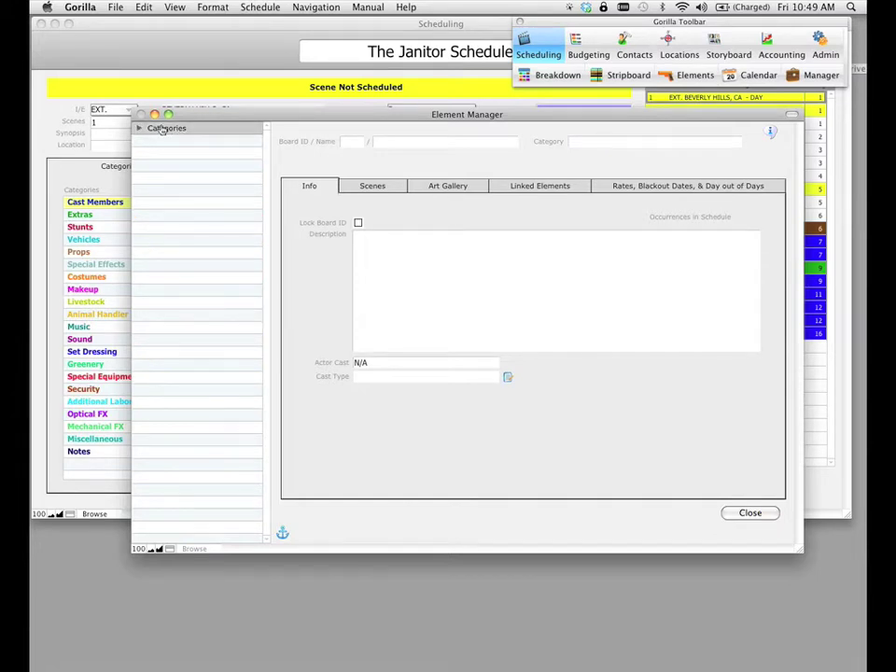
left_click(166, 130)
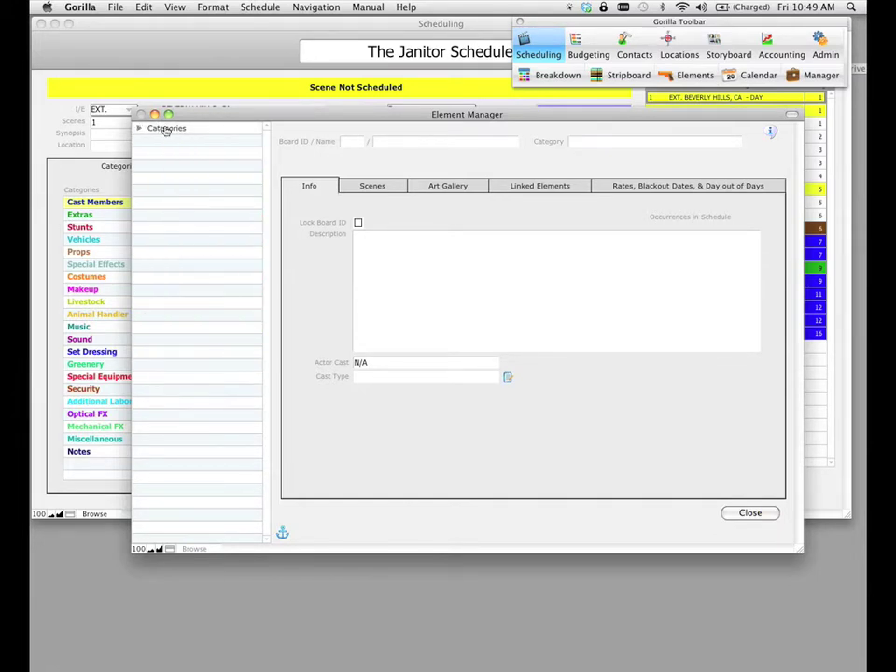
left_click(166, 129)
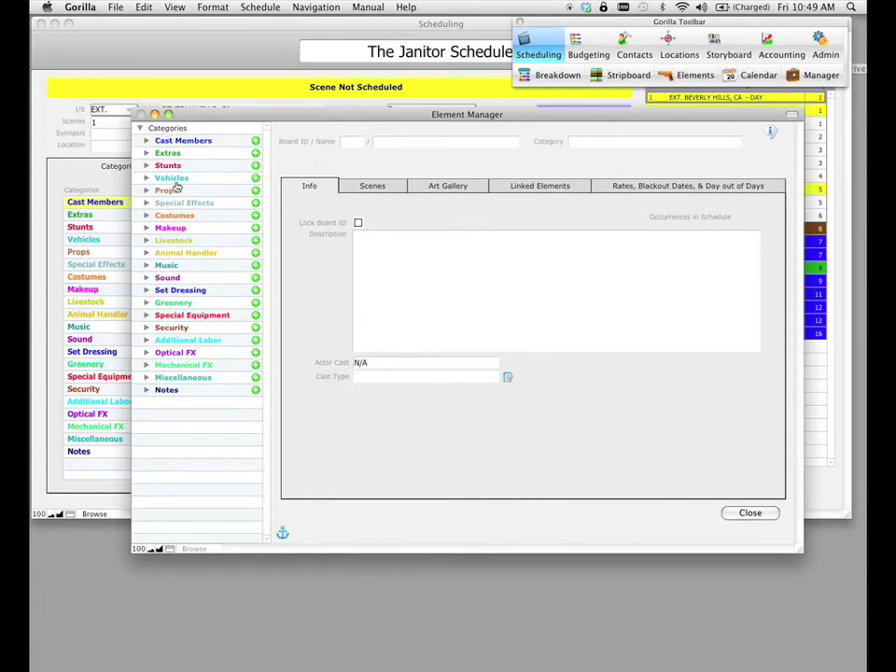
Delete the Gun element from the Props category, confirming removal of all its instances on the breakdown sheets
left_click_drag(280, 120, 277, 122)
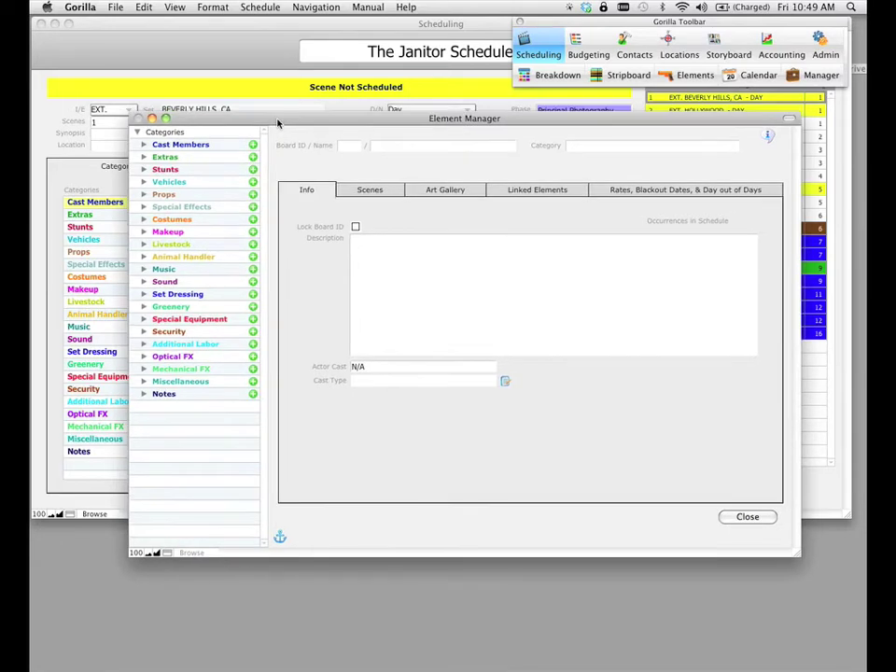
left_click(173, 198)
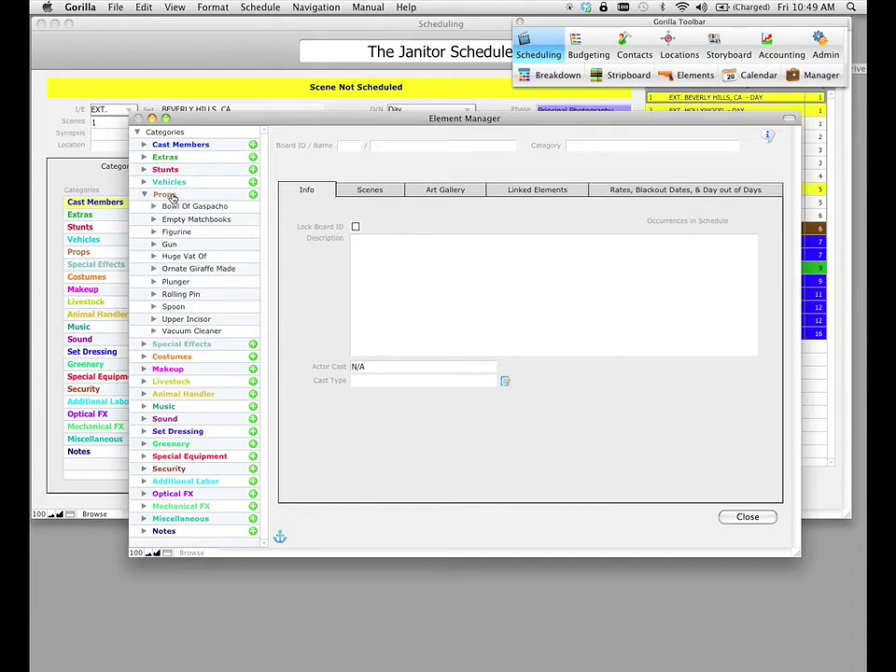
left_click(173, 245)
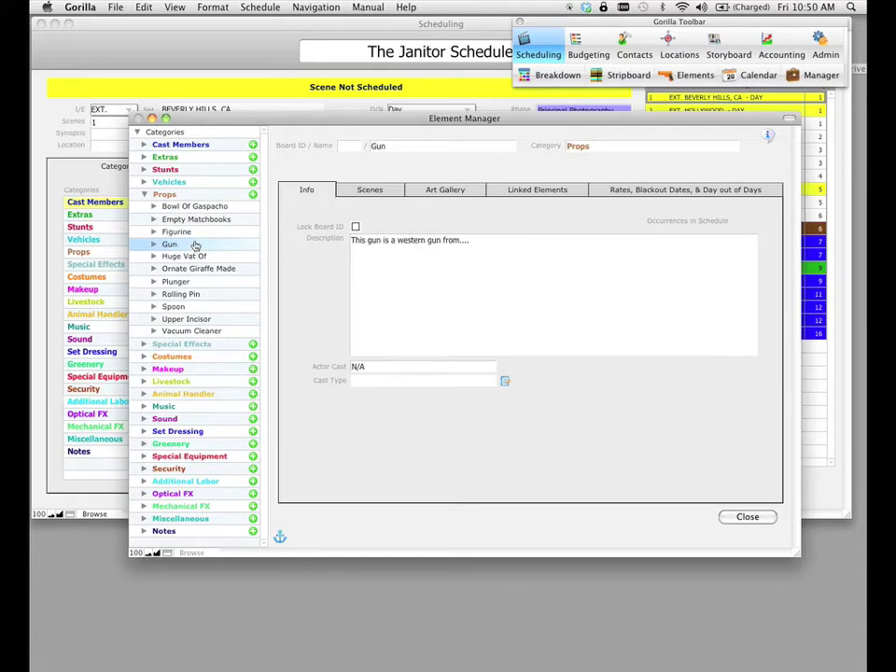
left_click(116, 8)
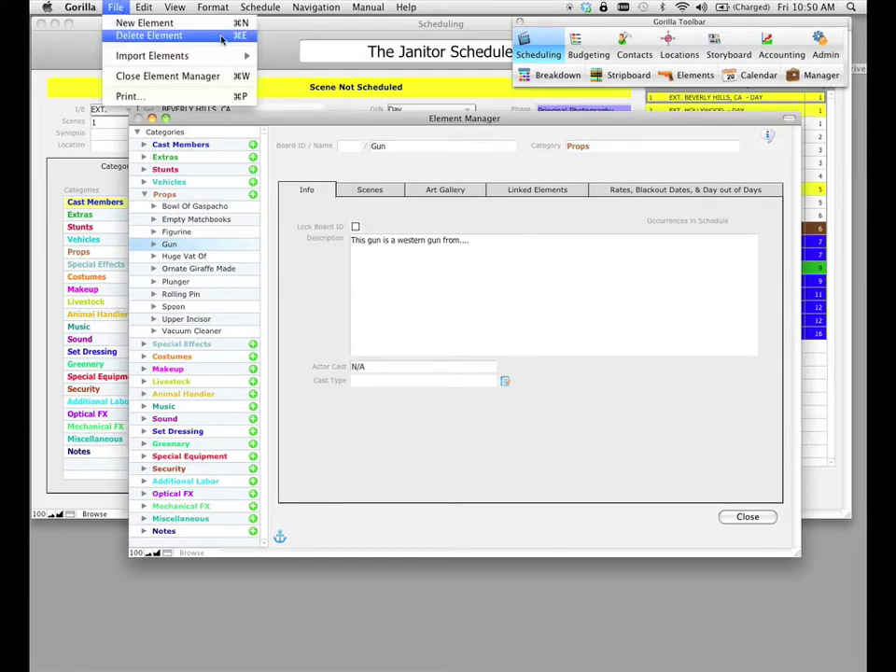
left_click(221, 39)
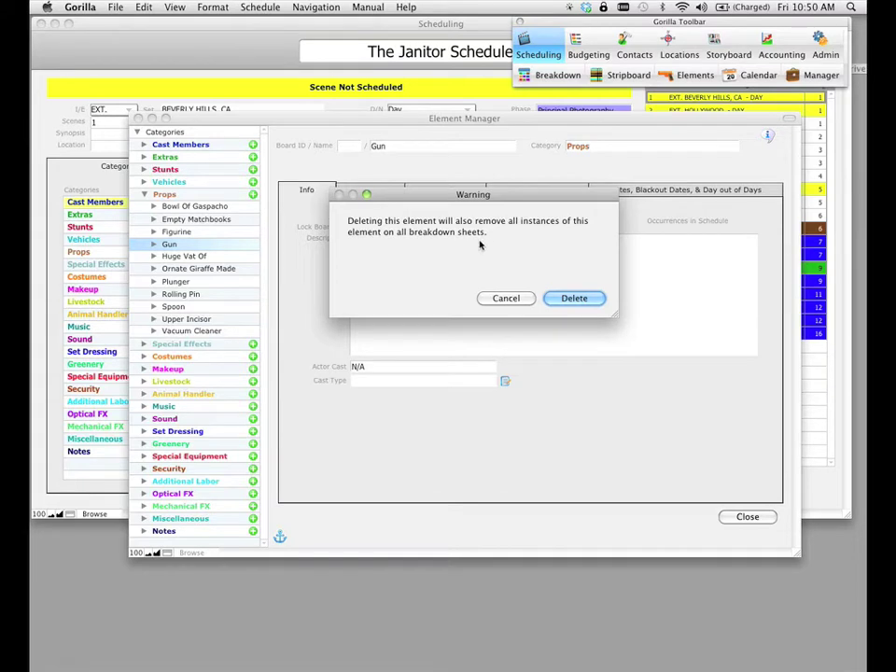
left_click(575, 298)
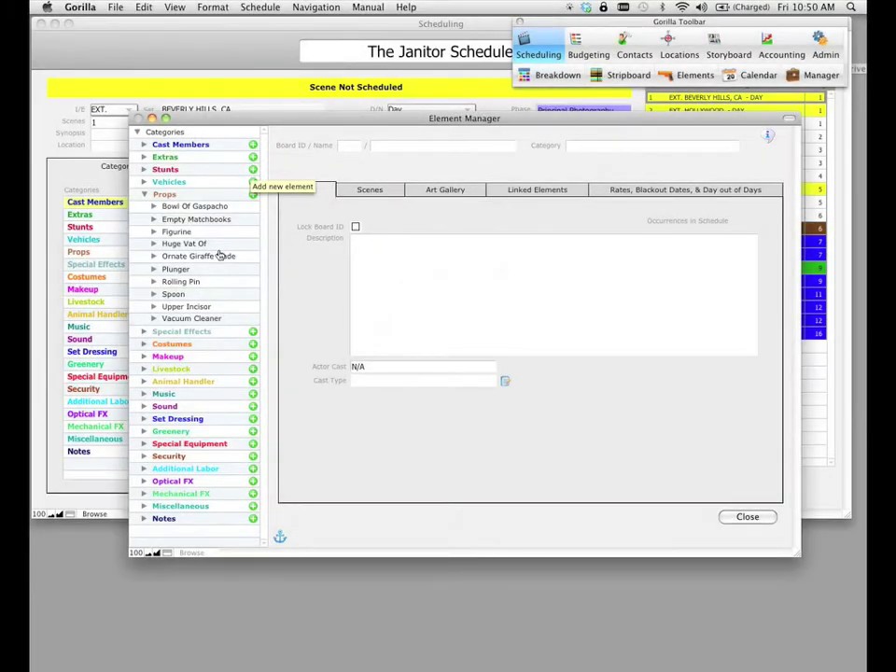
View the Ornate Giraffe prop, check the Props elements on the breakdown sheet, and return to the Element Manager
left_click(181, 258)
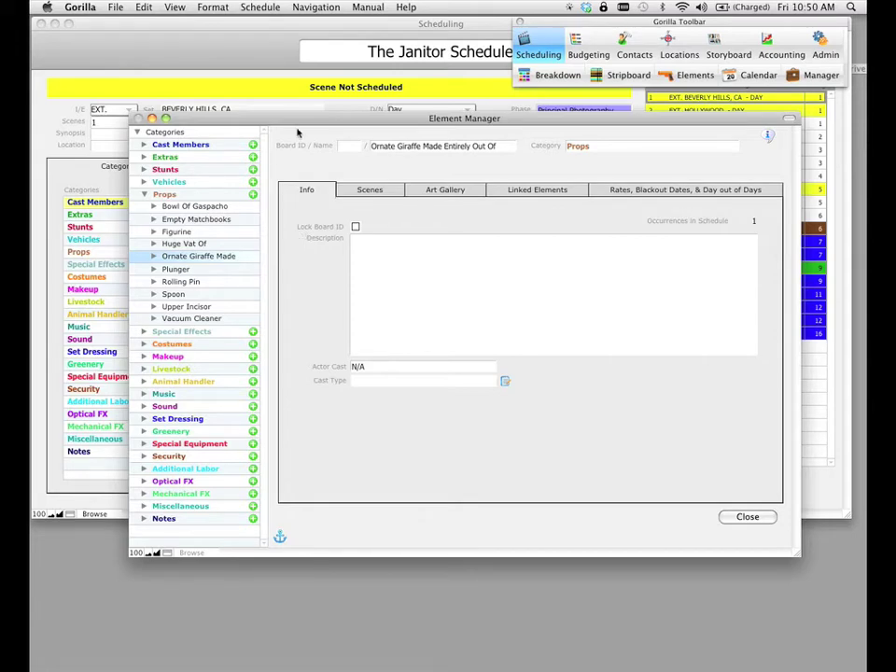
left_click_drag(292, 124, 365, 321)
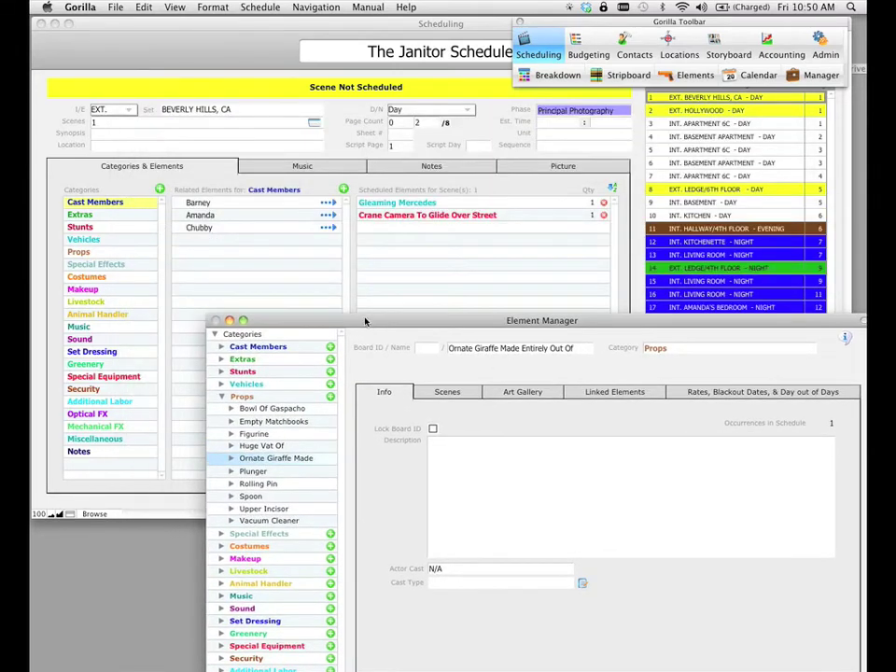
left_click(268, 254)
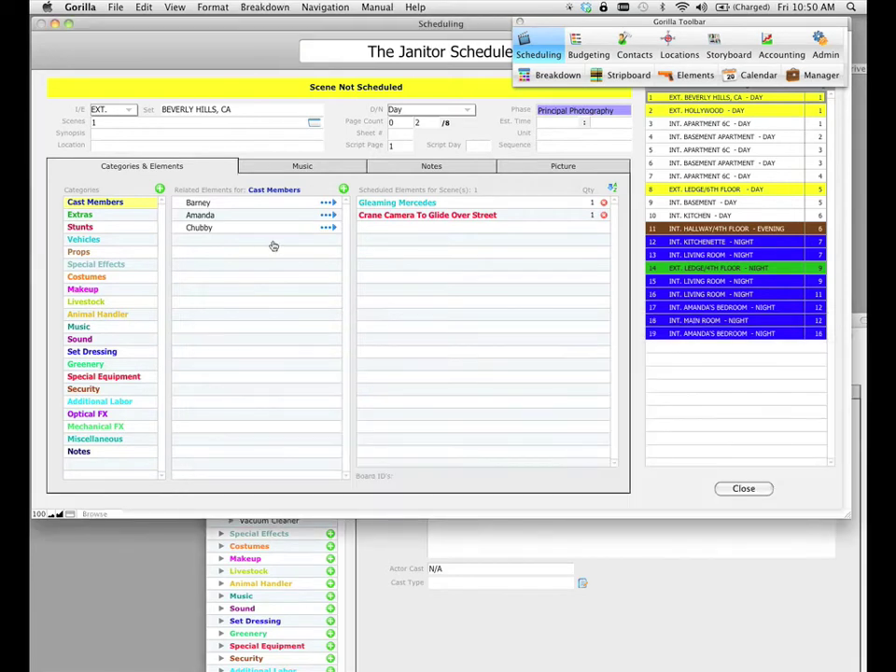
left_click(104, 253)
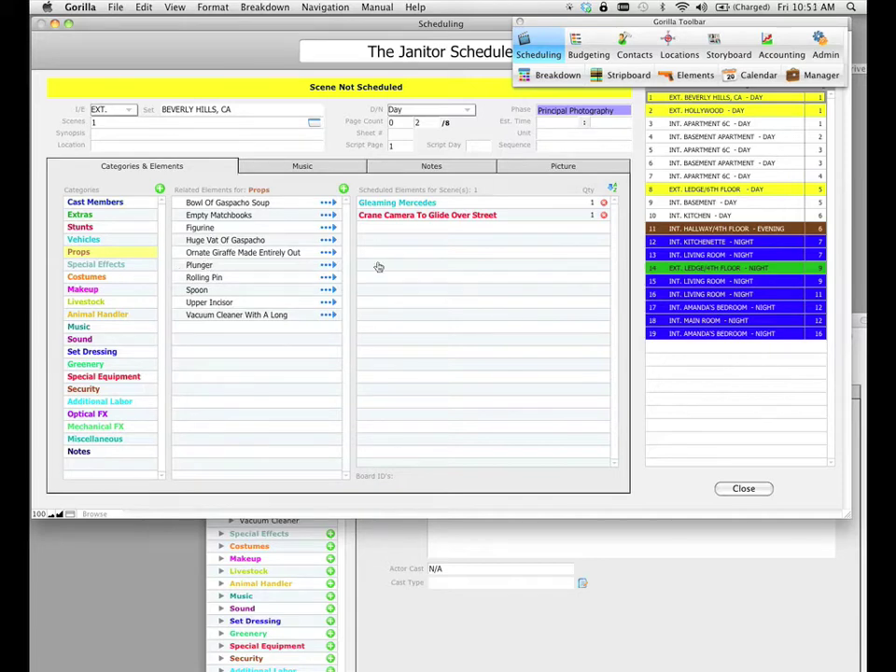
left_click(495, 536)
left_click_drag(529, 332, 436, 103)
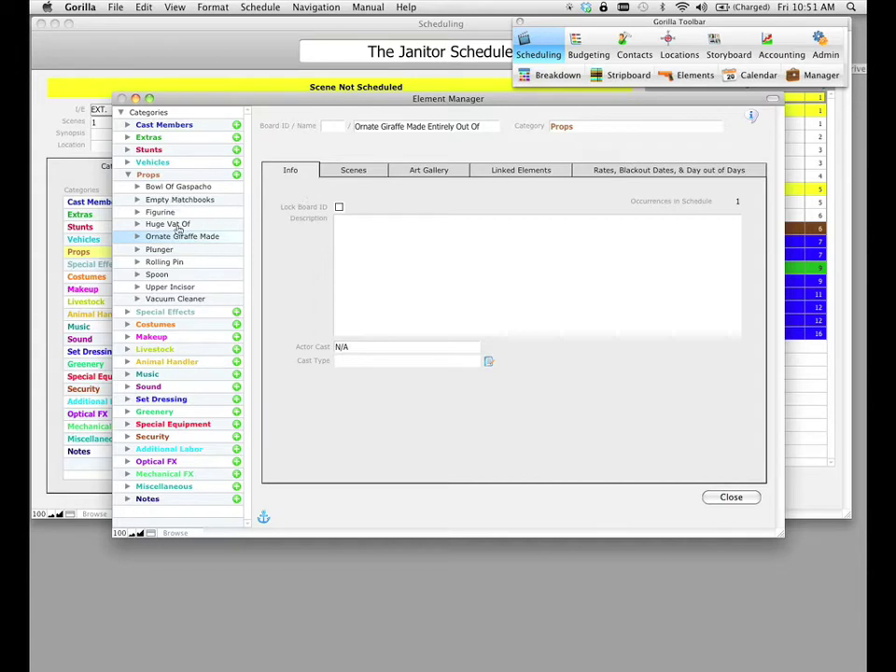
Attach the Hat costume to breakdown sheets 3, 5, 8 and 11
left_click(172, 324)
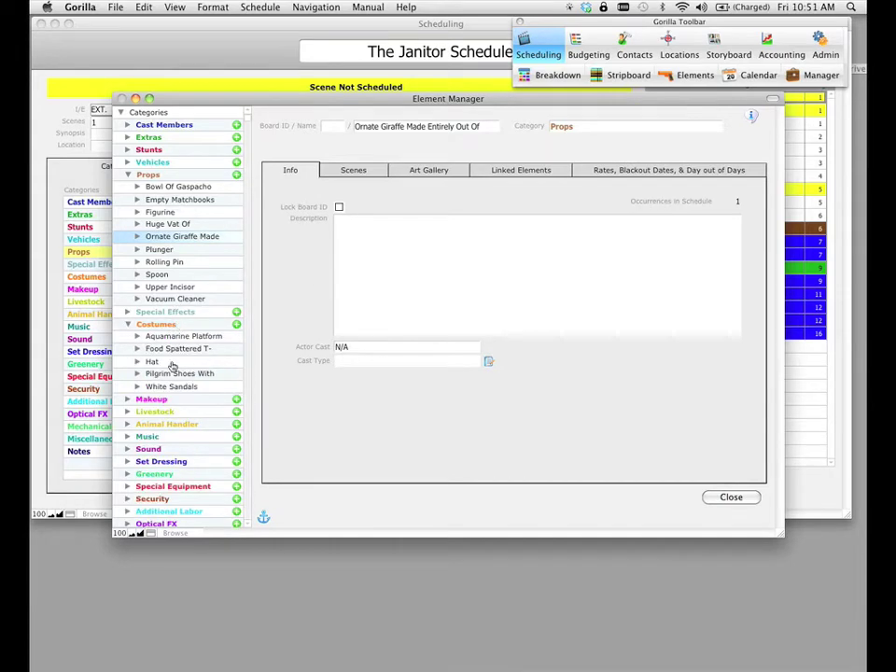
left_click(161, 365)
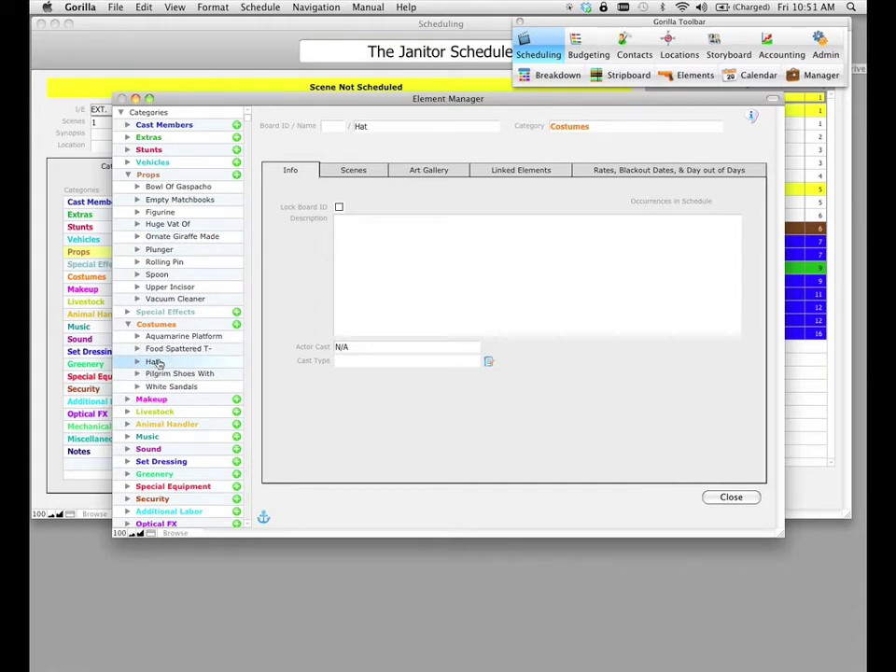
left_click(354, 172)
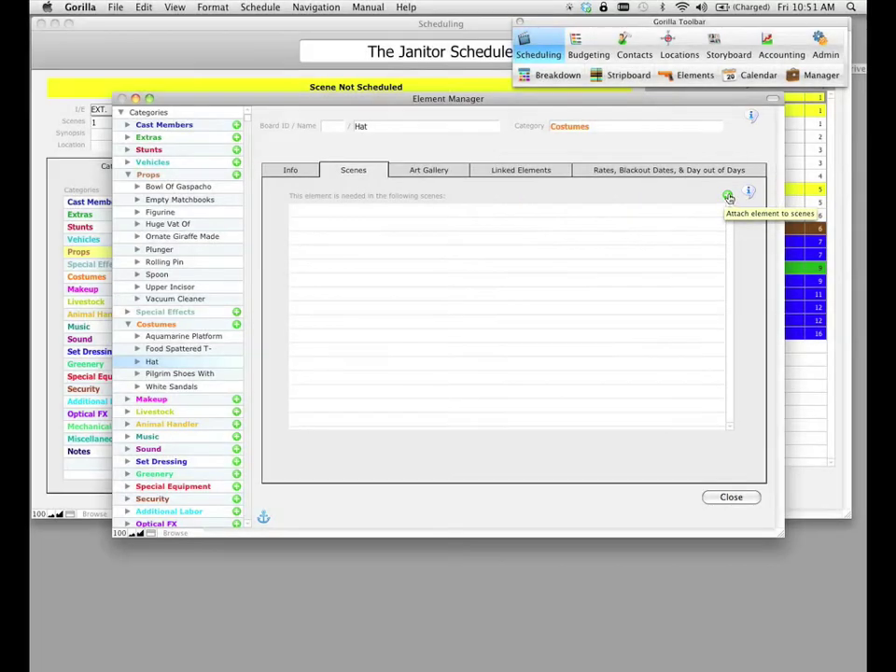
left_click(729, 198)
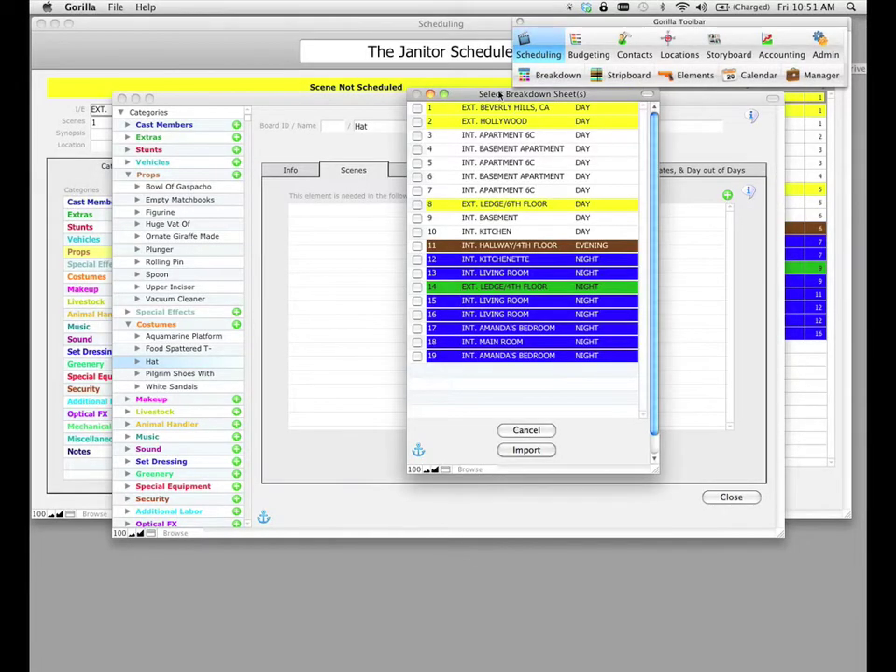
left_click_drag(496, 101, 482, 118)
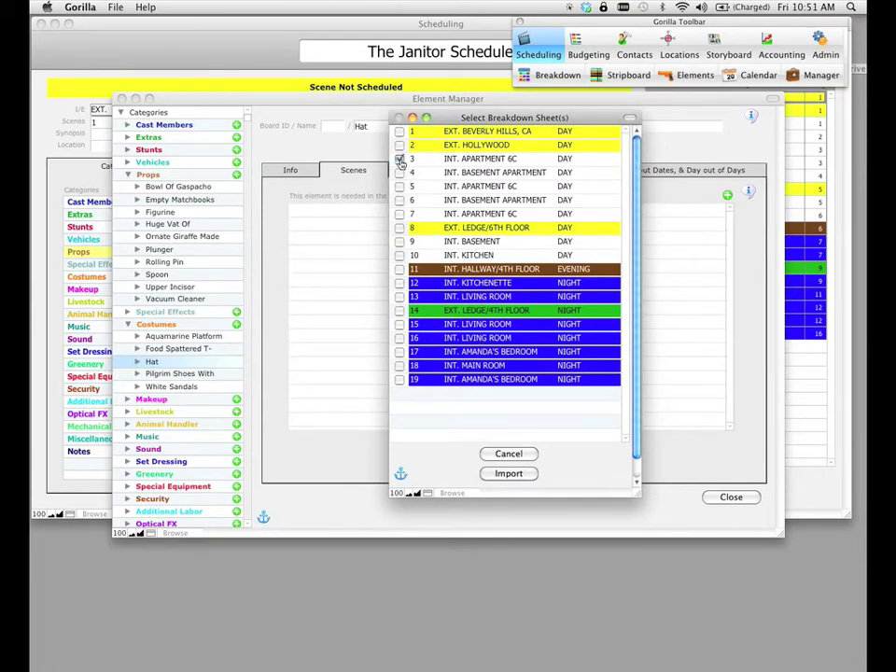
left_click(400, 158)
left_click(399, 185)
left_click(399, 228)
left_click(400, 269)
left_click(516, 474)
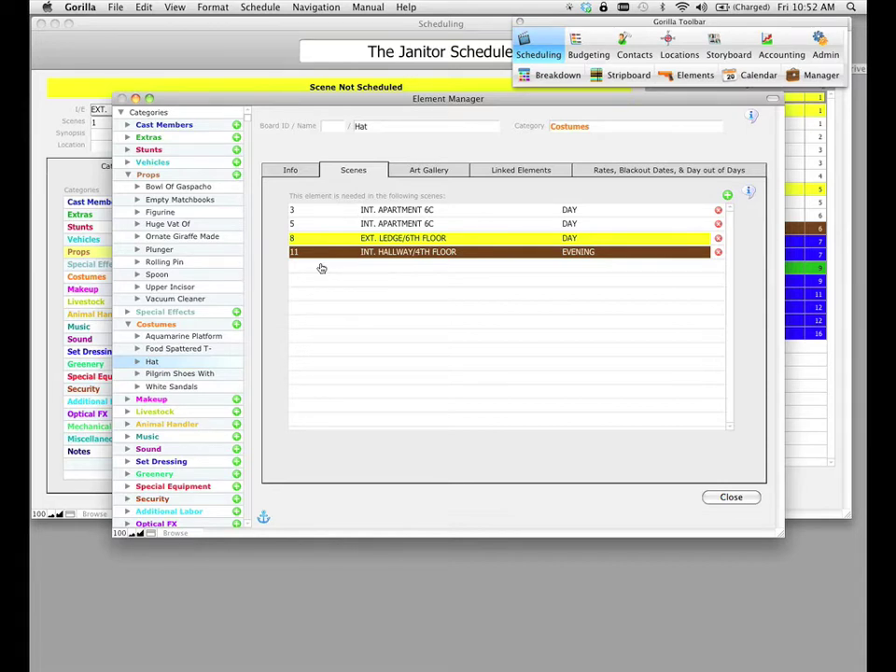
Review the scenes needed for the first two cast members, then glance at the breakdown sheet behind the Element Manager
left_click(182, 128)
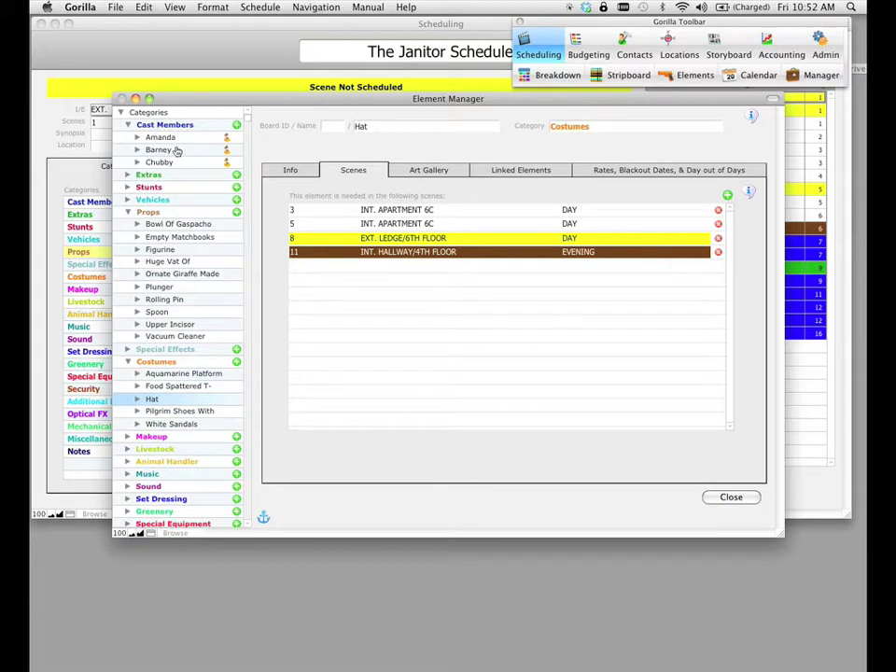
left_click(169, 137)
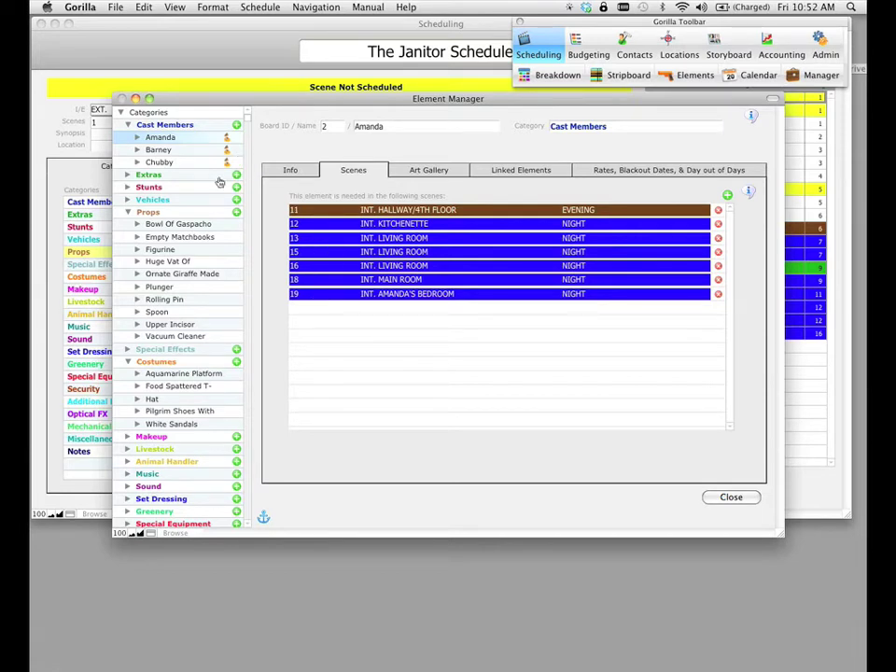
left_click(185, 153)
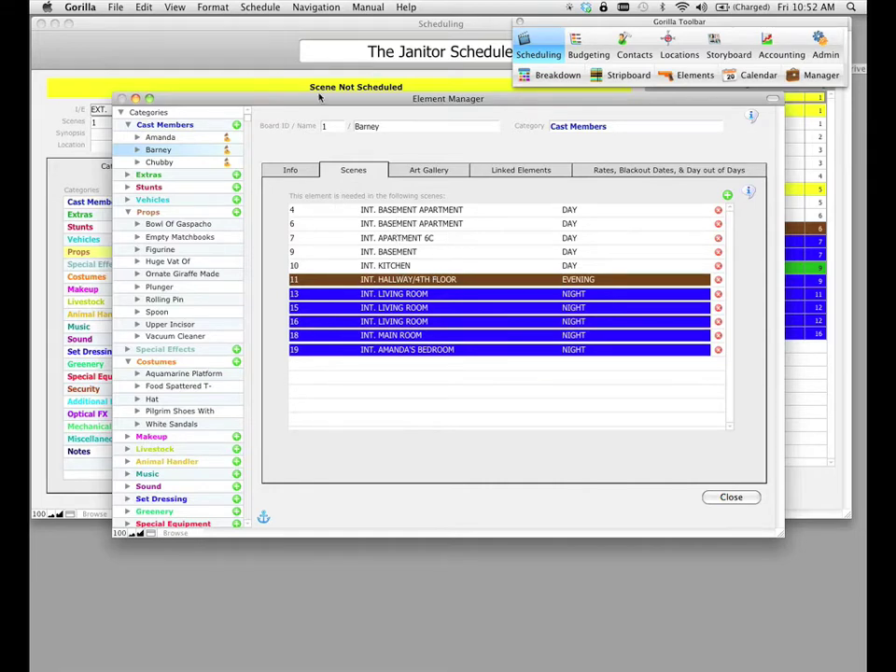
left_click_drag(319, 98, 459, 237)
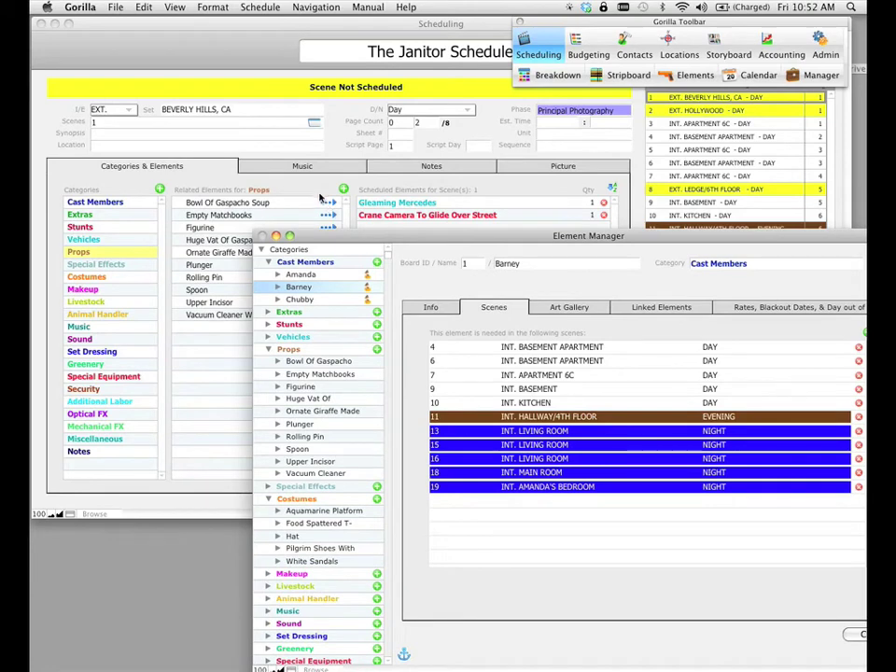
left_click(321, 196)
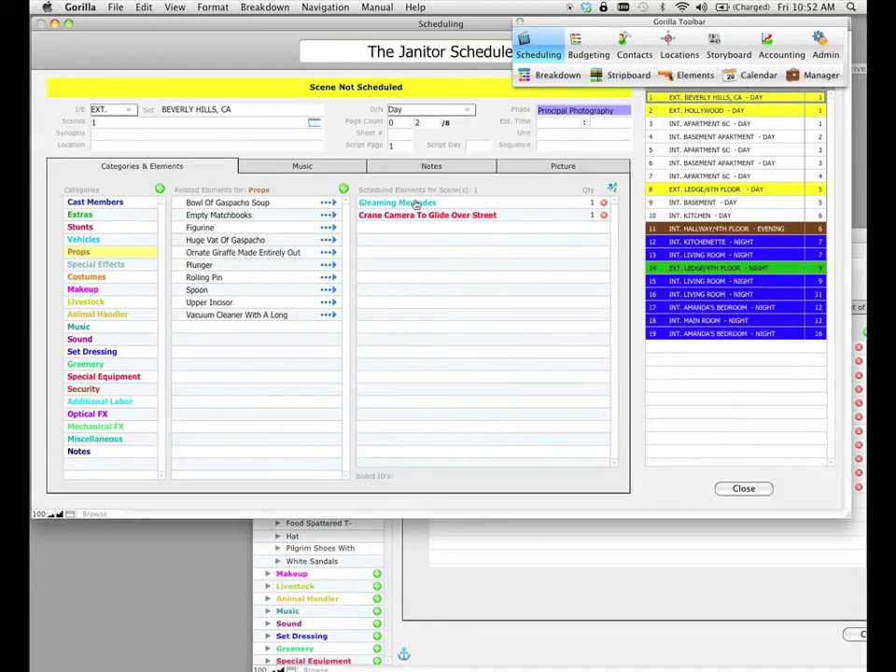
left_click(564, 586)
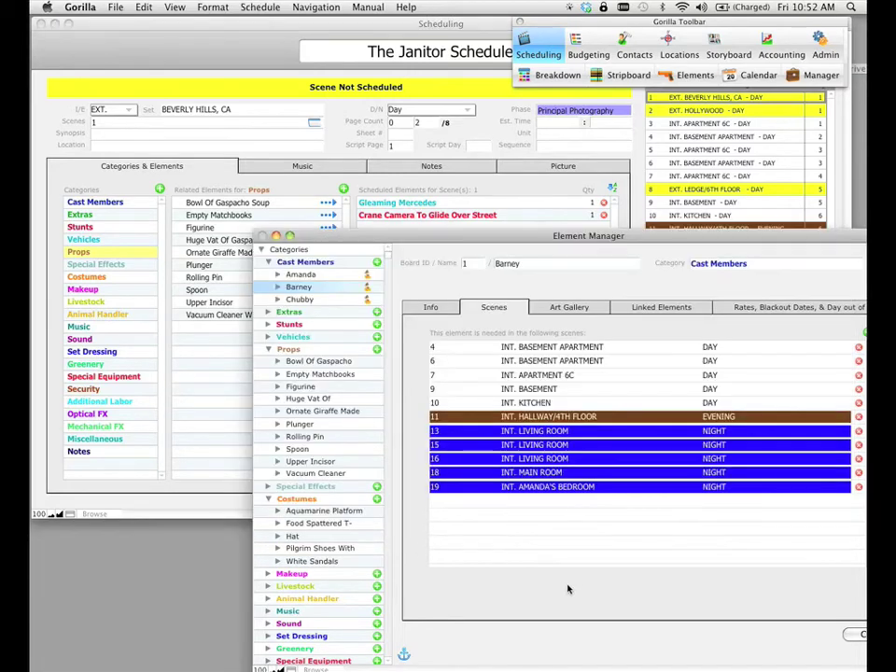
left_click_drag(536, 304, 440, 106)
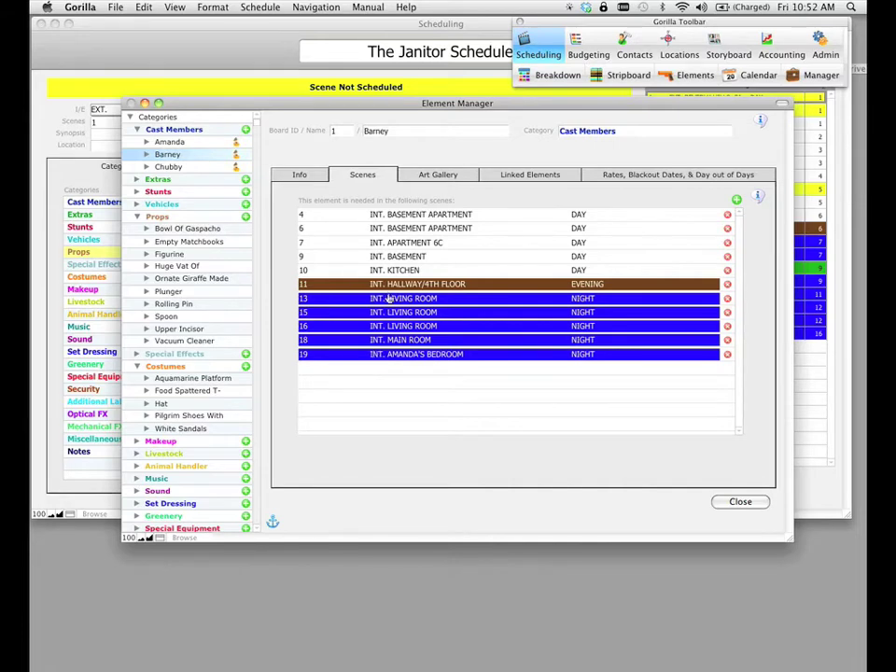
Read the About Elements help for the Element Manager and close it
left_click_drag(456, 102, 447, 105)
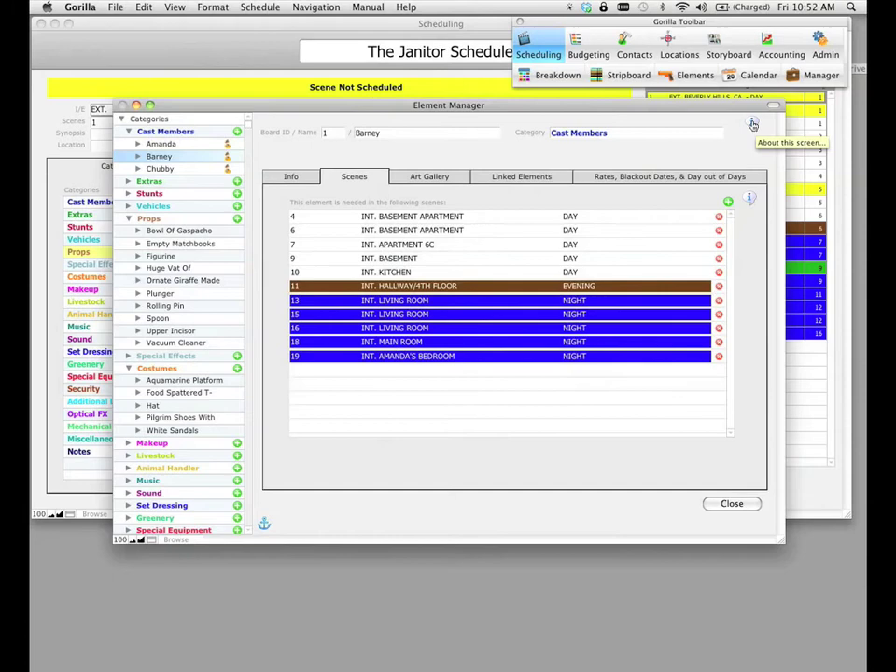
left_click(755, 126)
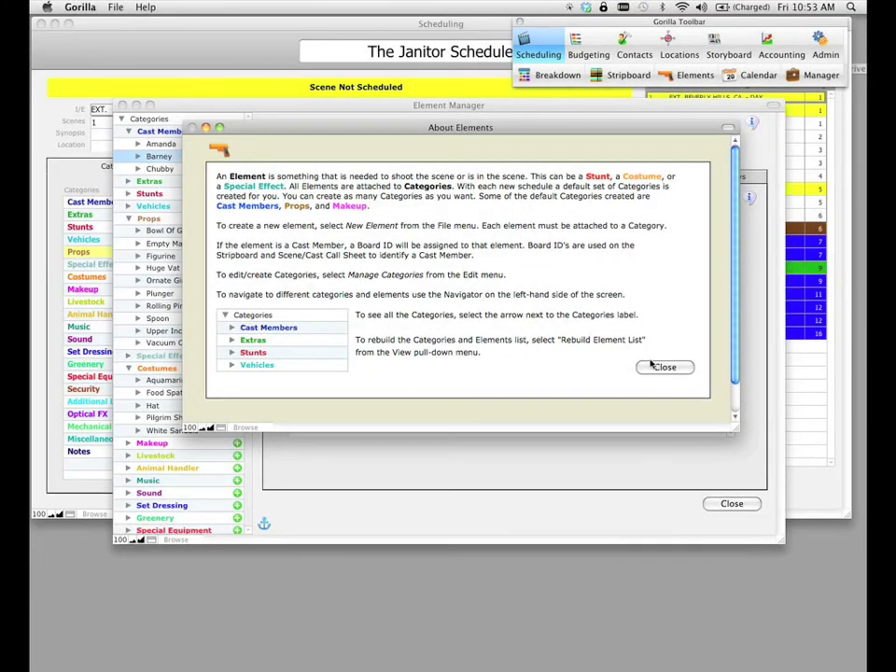
left_click(665, 368)
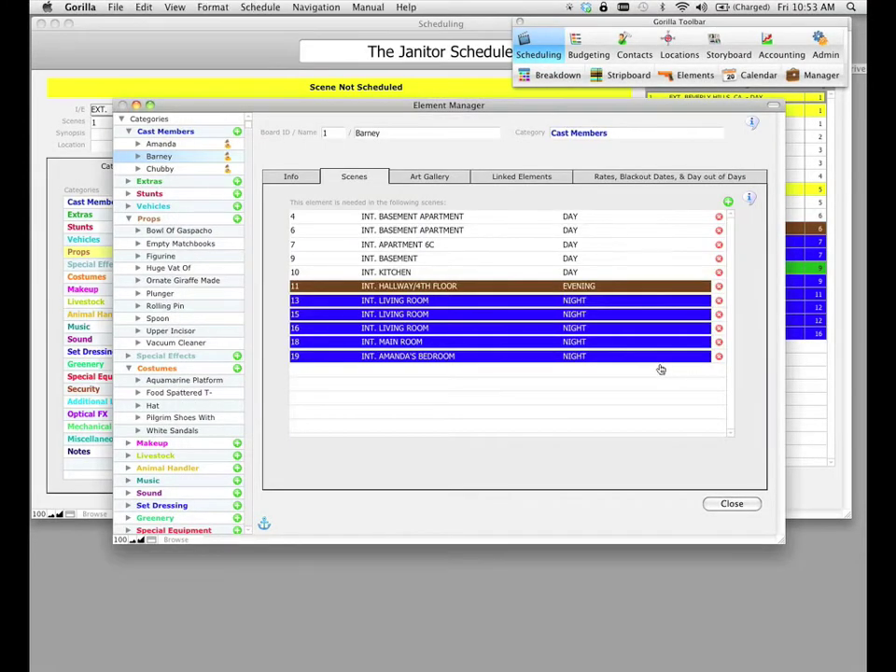
Collapse the Cast Members, Props and Costumes categories in the element list
left_click(182, 134)
left_click(155, 183)
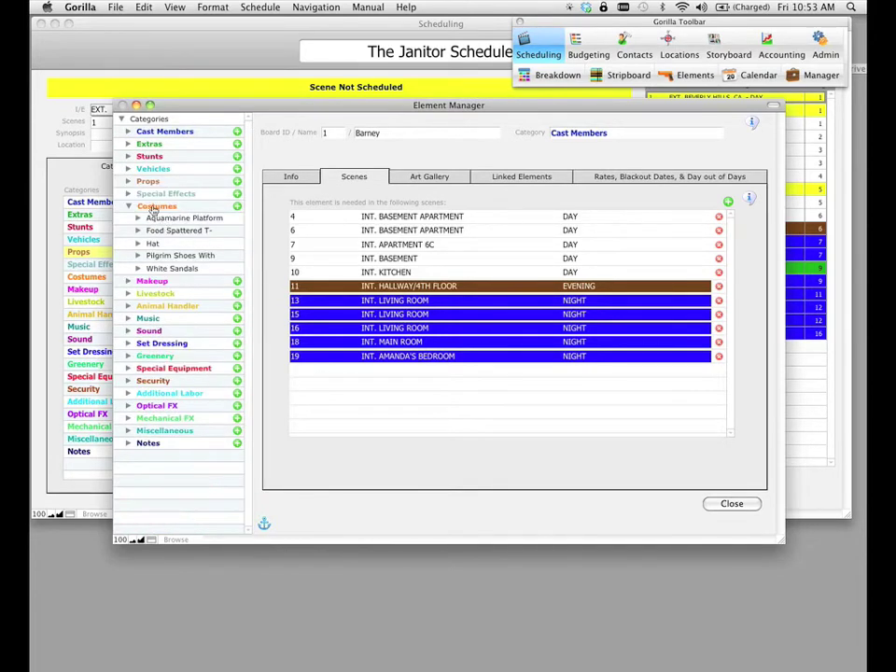
left_click(154, 207)
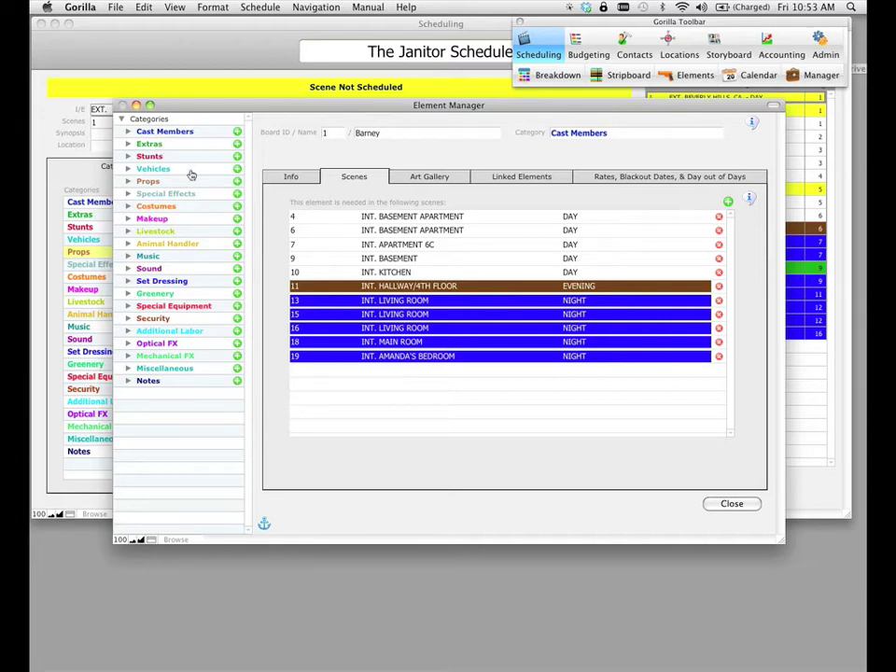
Open category management and restyle the Props category as italic, underlined text in light green
left_click(146, 6)
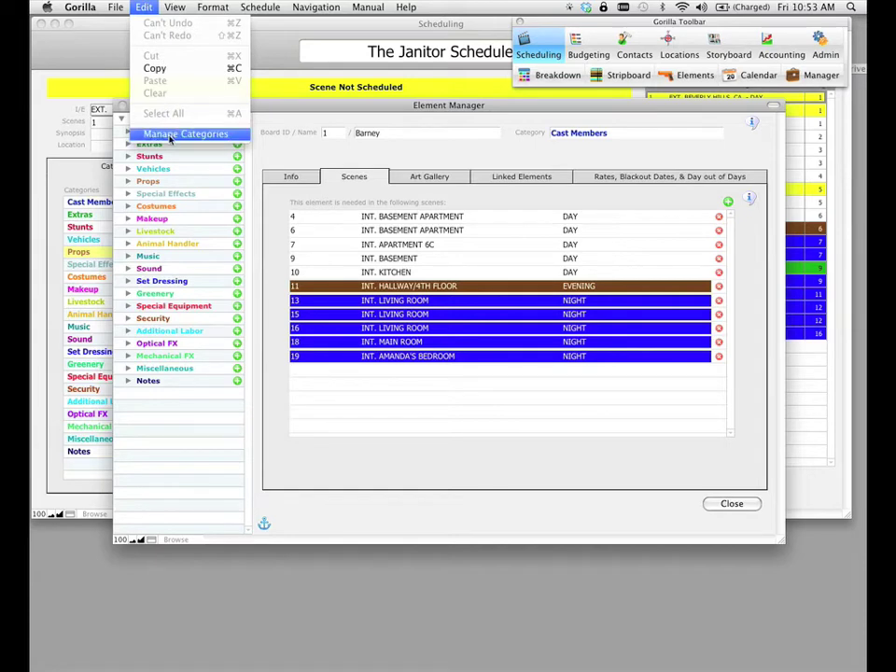
left_click(242, 140)
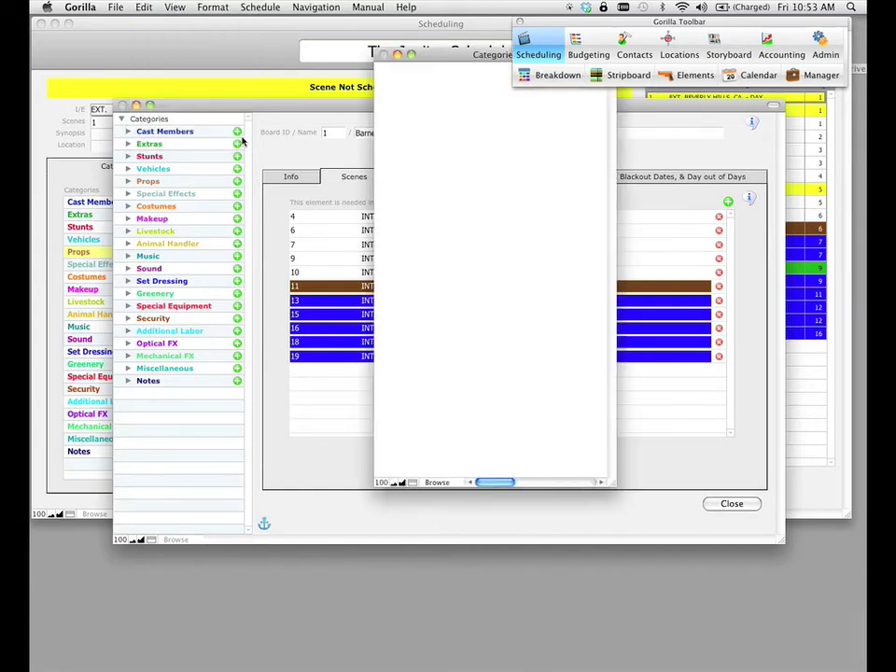
left_click_drag(466, 63, 370, 110)
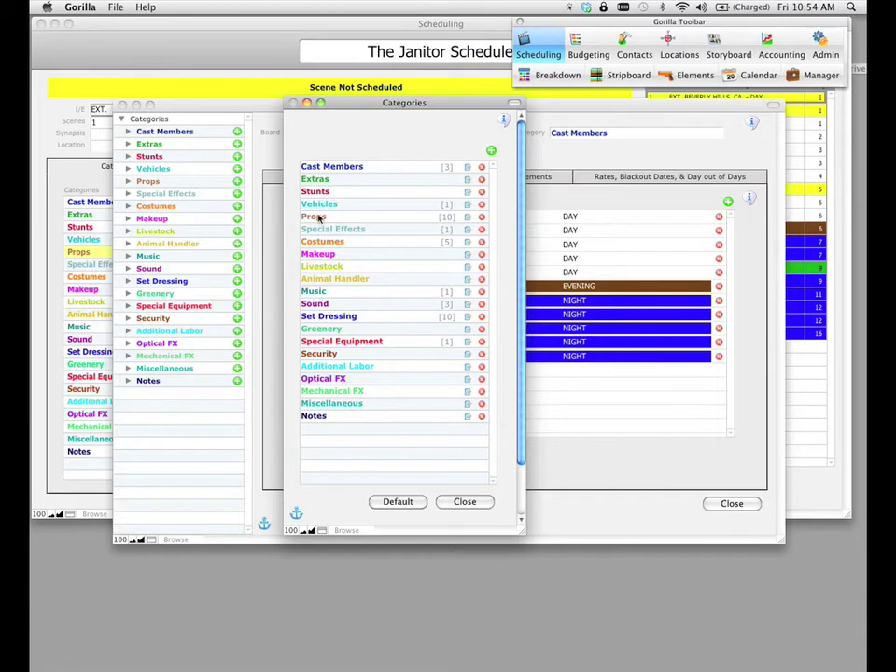
left_click(468, 219)
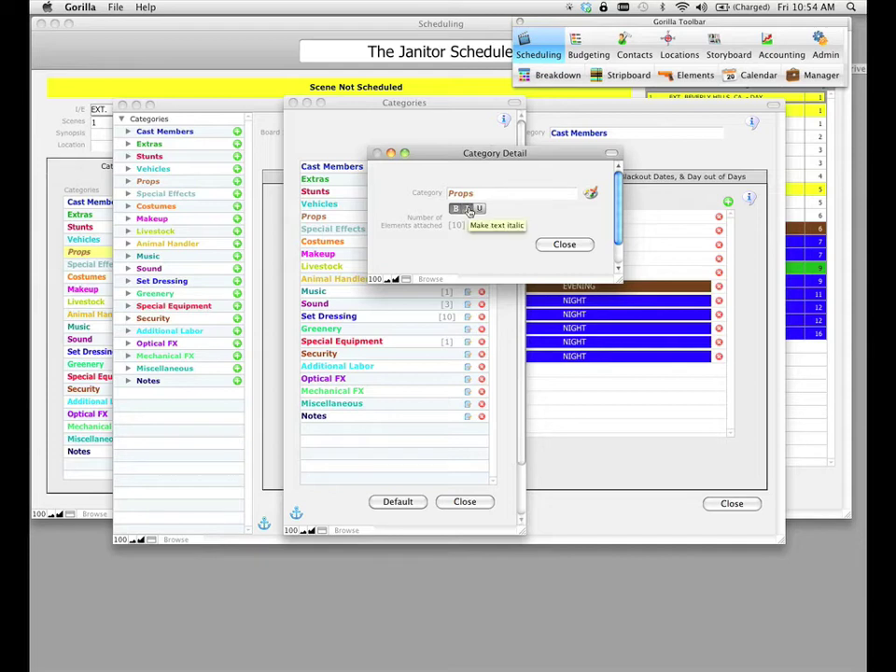
left_click(469, 210)
left_click(592, 195)
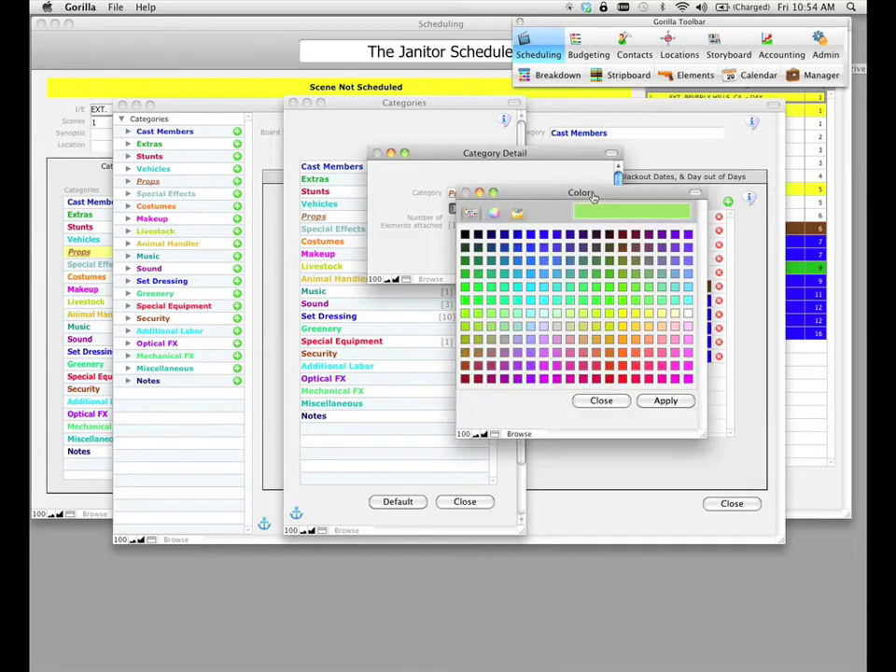
left_click(666, 400)
left_click(565, 245)
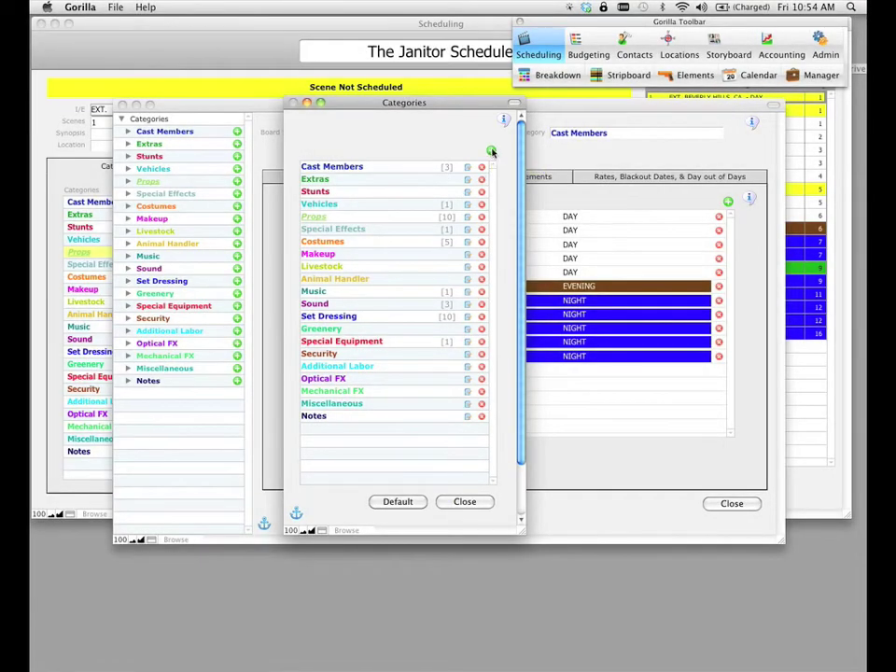
Add a category named CGI to the schedule
left_click(492, 152)
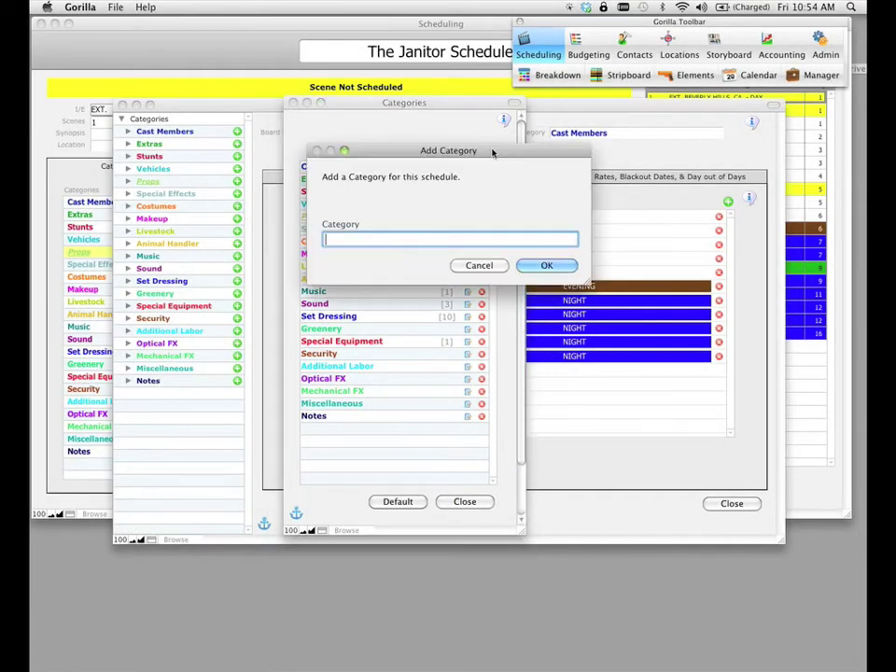
type("CGI")
left_click(534, 265)
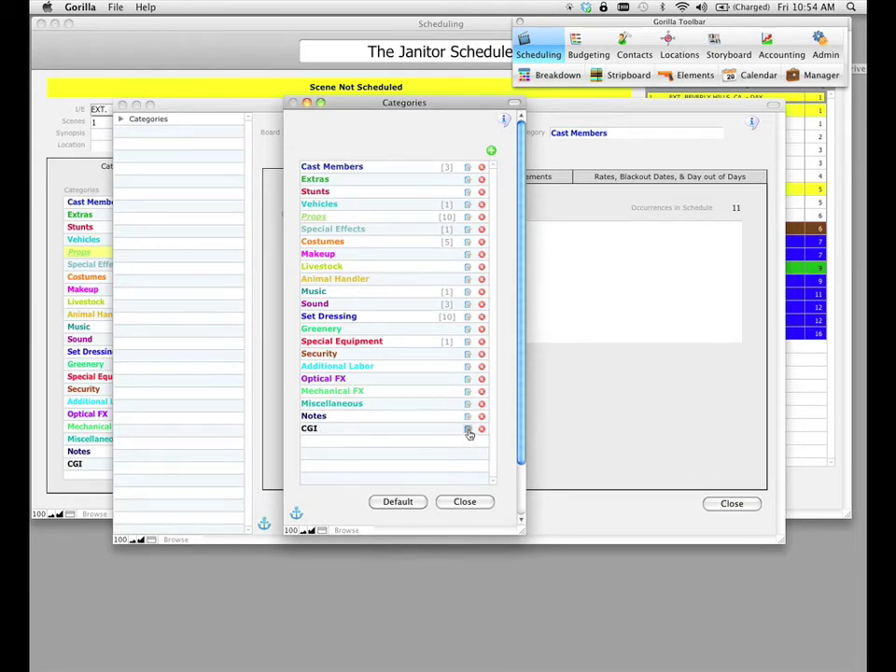
Change the CGI category's color to light orange, close category management, and expand the Categories list in the Element Manager
left_click(469, 431)
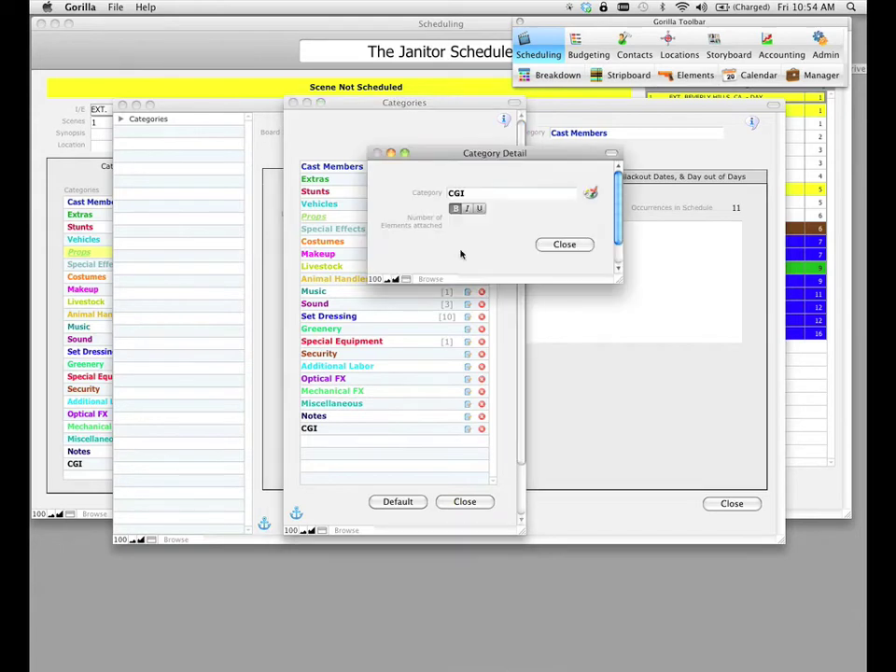
left_click(588, 197)
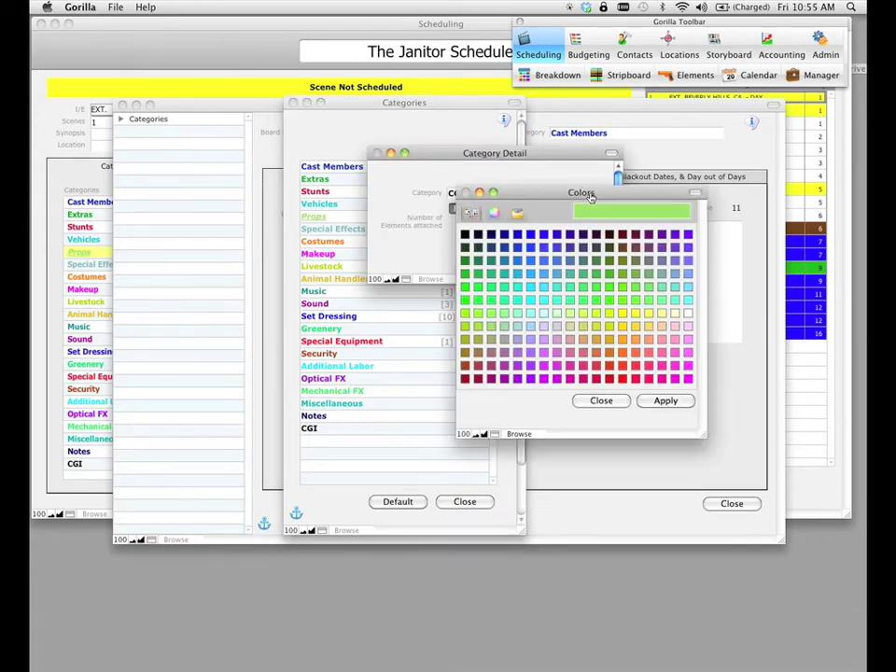
left_click(622, 328)
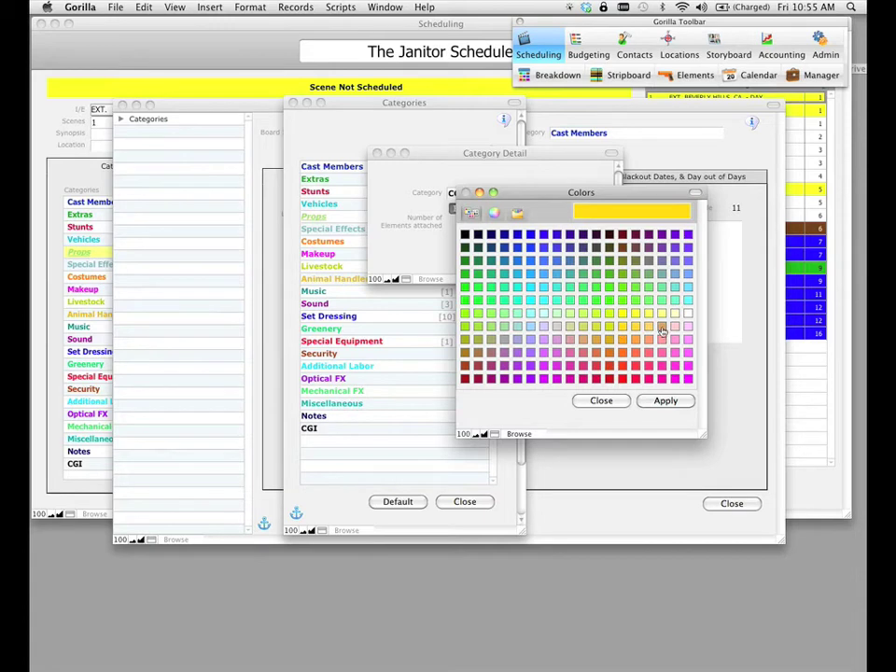
left_click(665, 401)
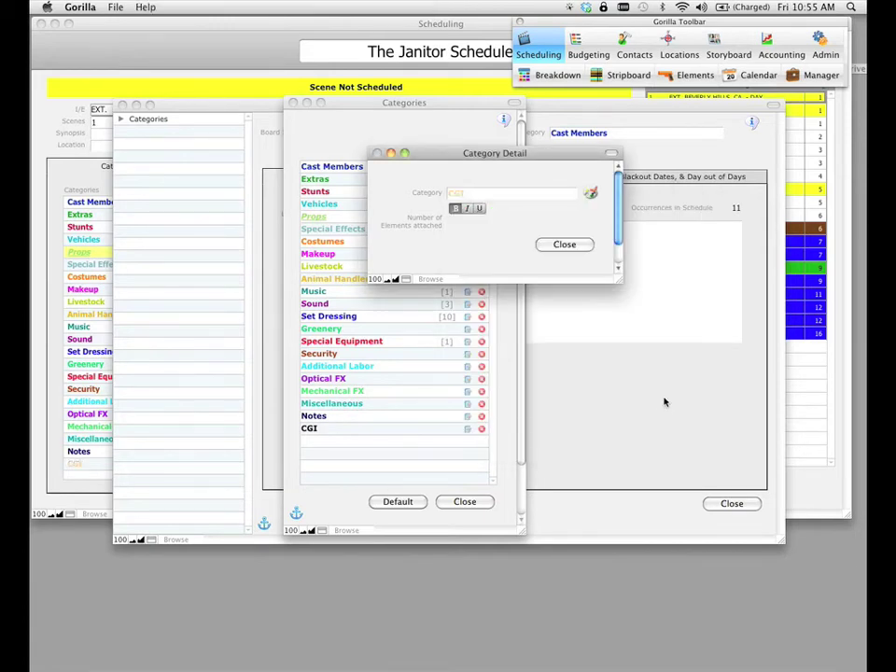
left_click(564, 248)
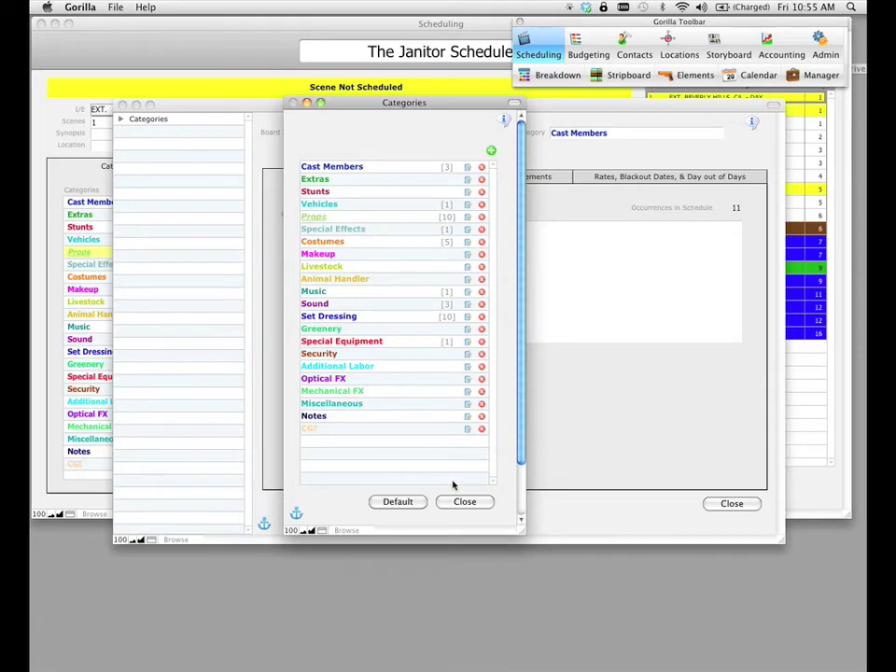
left_click(472, 505)
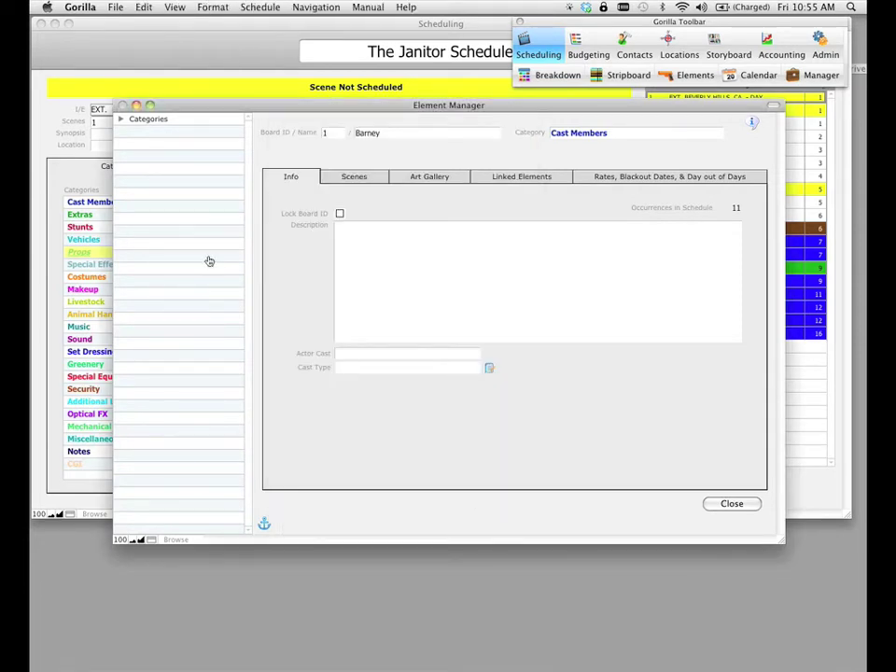
left_click(147, 122)
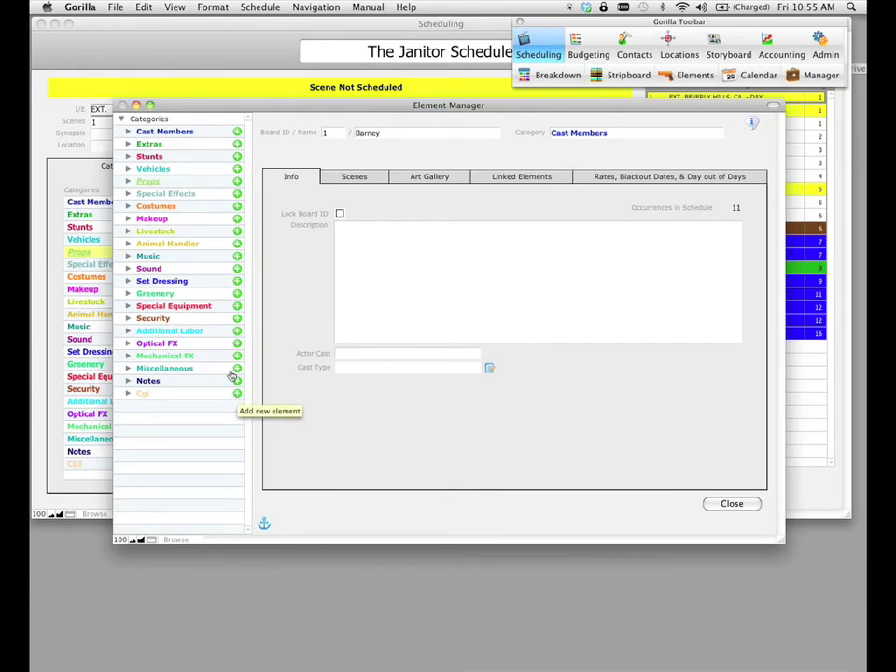
Try deleting the CGI category through category management, but cancel the deletion and close the Categories window
left_click(144, 6)
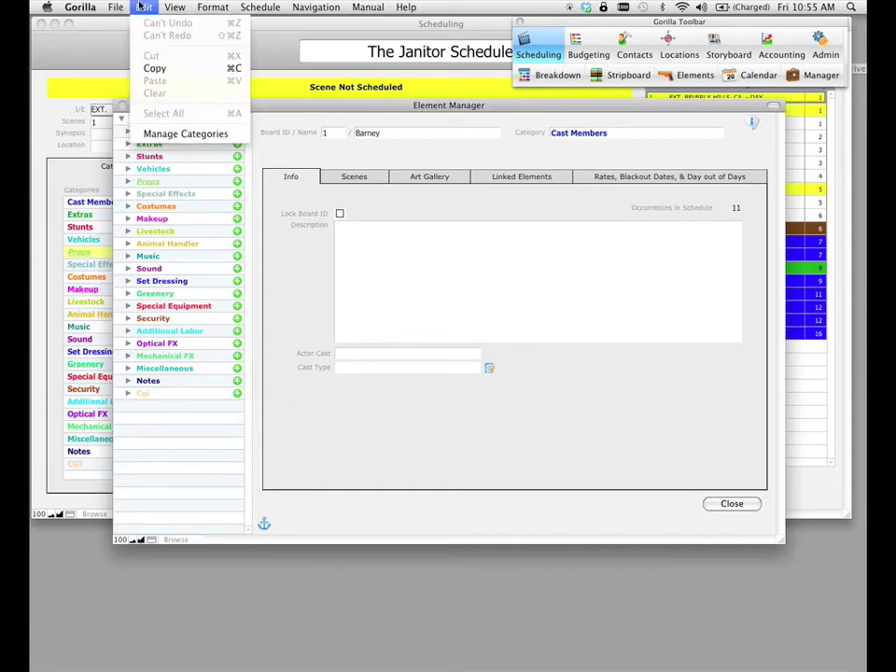
left_click(130, 102)
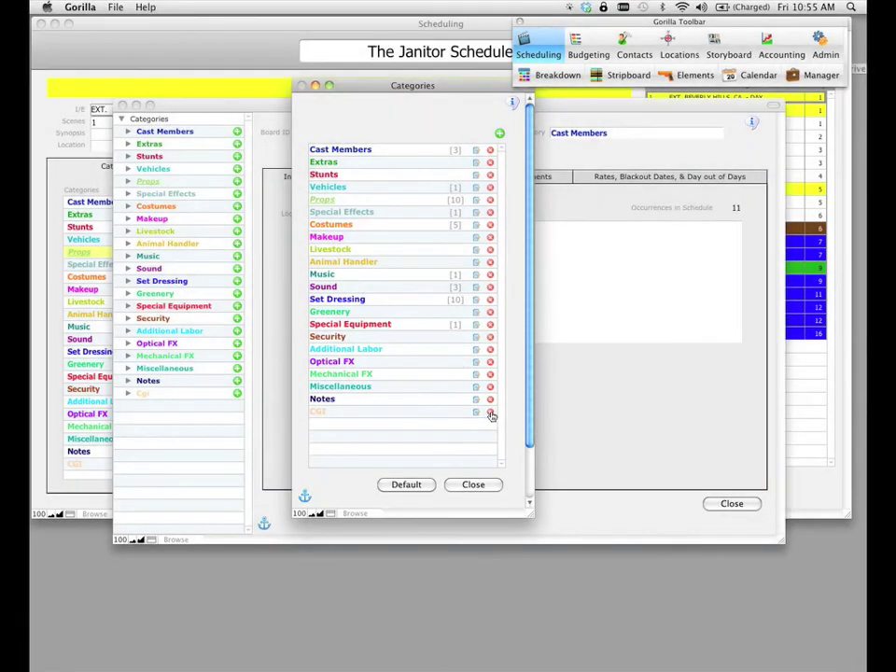
left_click(490, 413)
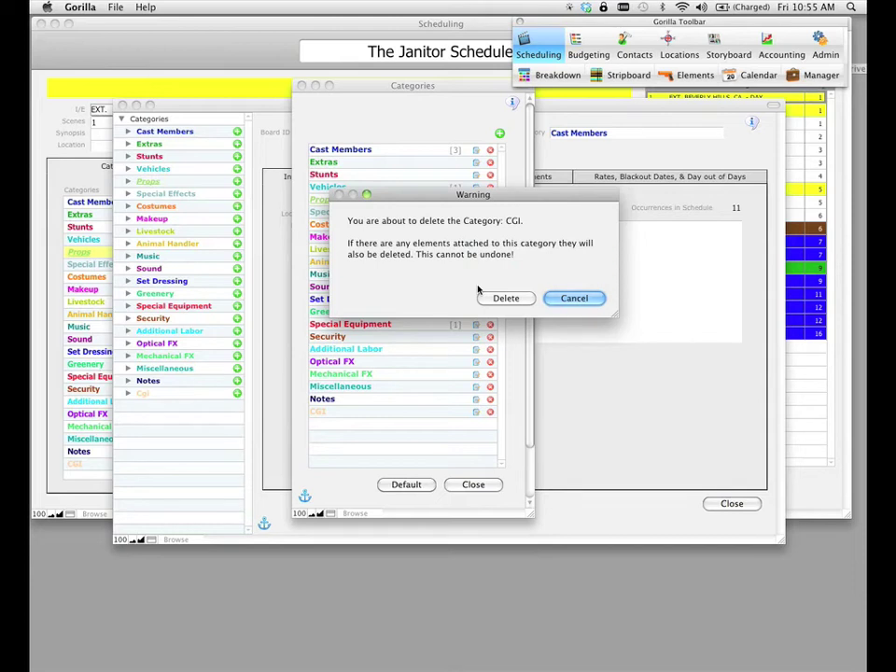
left_click(574, 298)
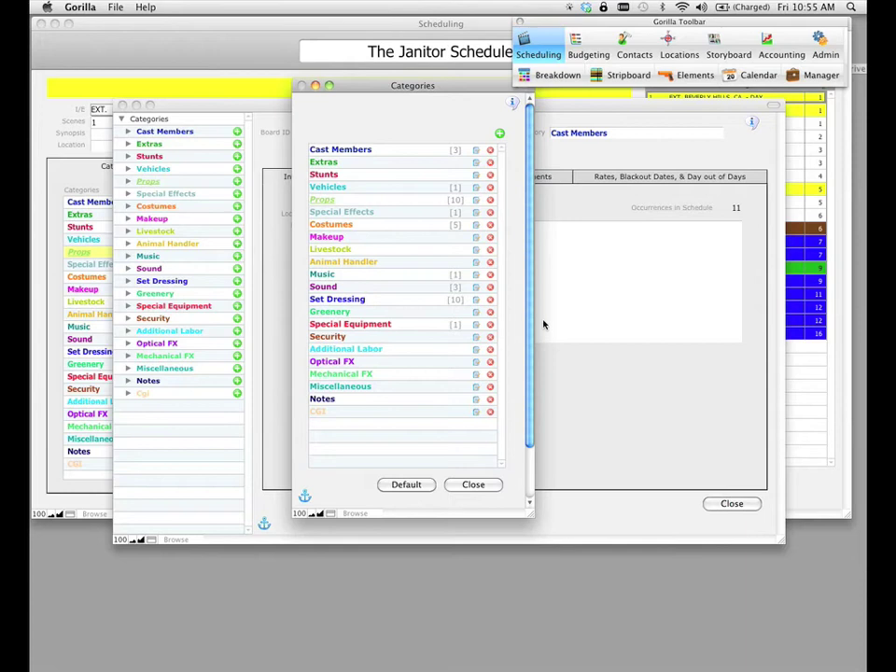
left_click(474, 485)
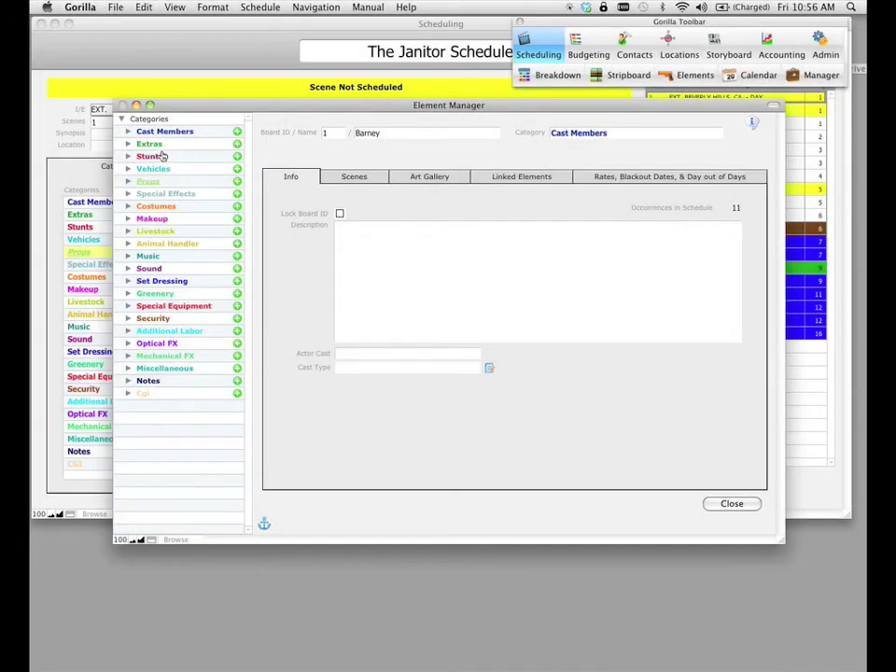
Set the board ID of the Gleaming Mercedes element in Vehicles to 52
left_click(154, 169)
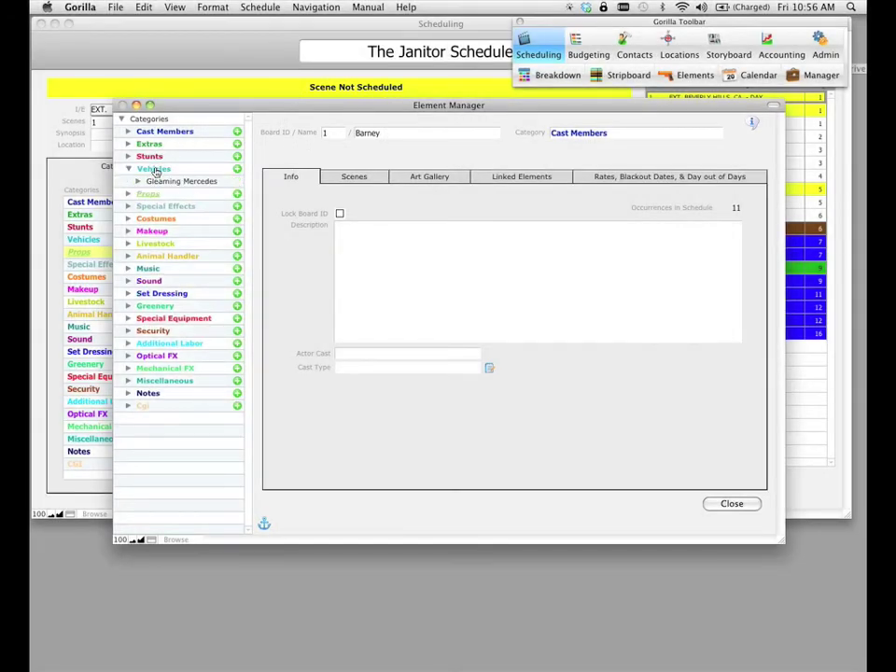
left_click(163, 183)
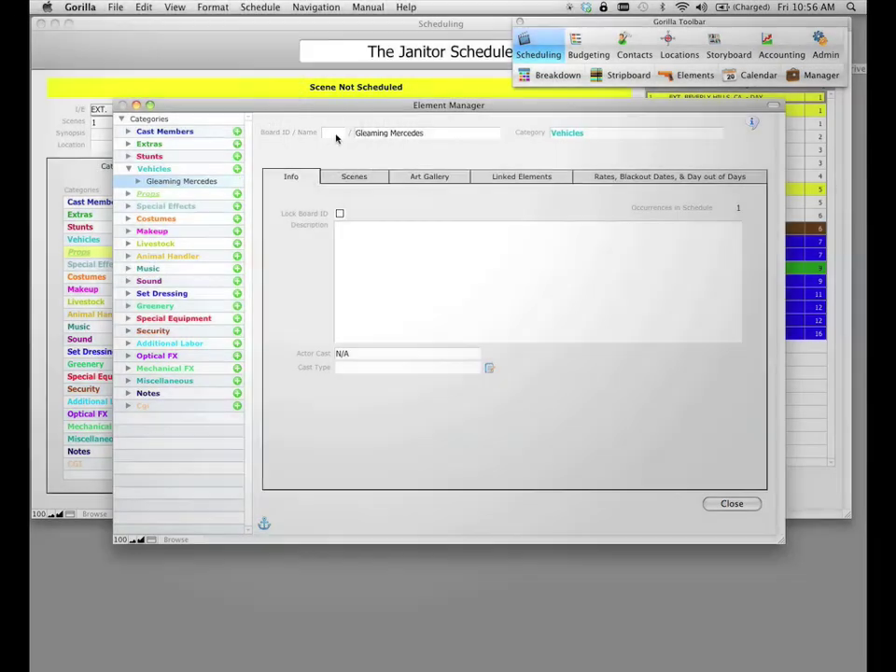
left_click(334, 134)
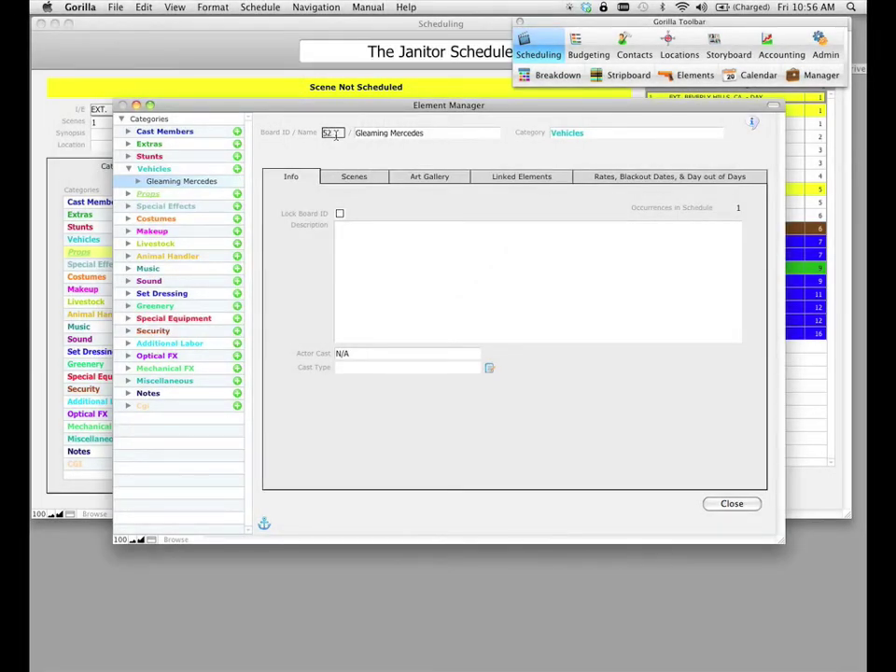
type("52")
mouse_move(348, 114)
left_mouse_down()
mouse_move(351, 129)
mouse_move(350, 109)
mouse_move(352, 116)
left_mouse_up()
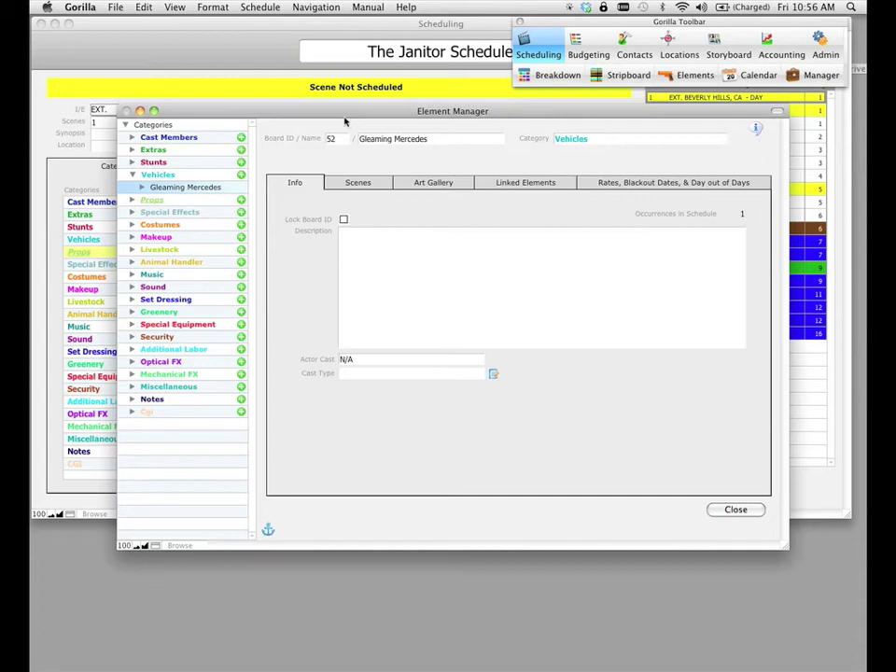
Check the board IDs of the Aquamarine Platform Shoes costume and of each existing cast member
left_click(154, 226)
left_click(161, 239)
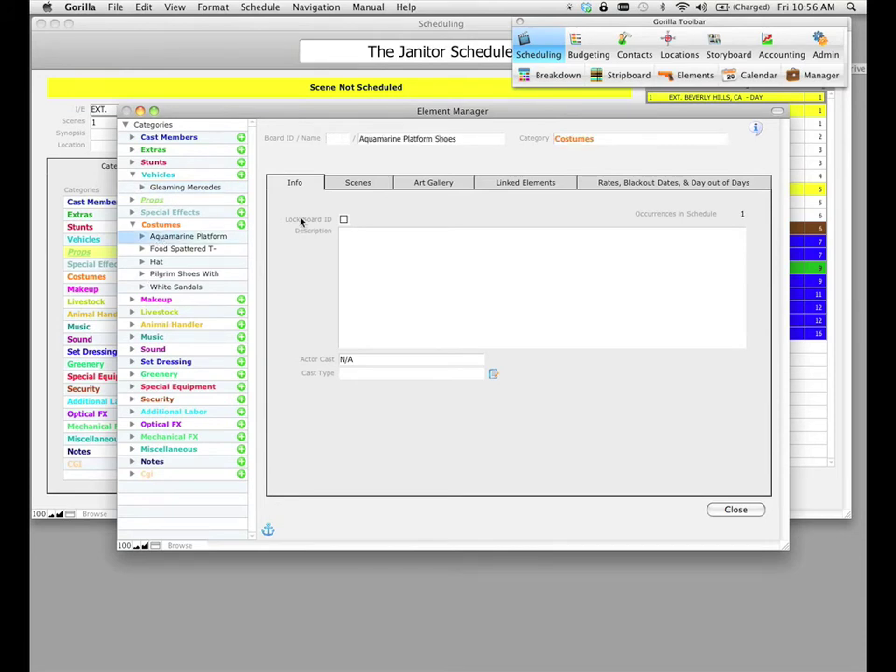
left_click(336, 140)
left_click(179, 140)
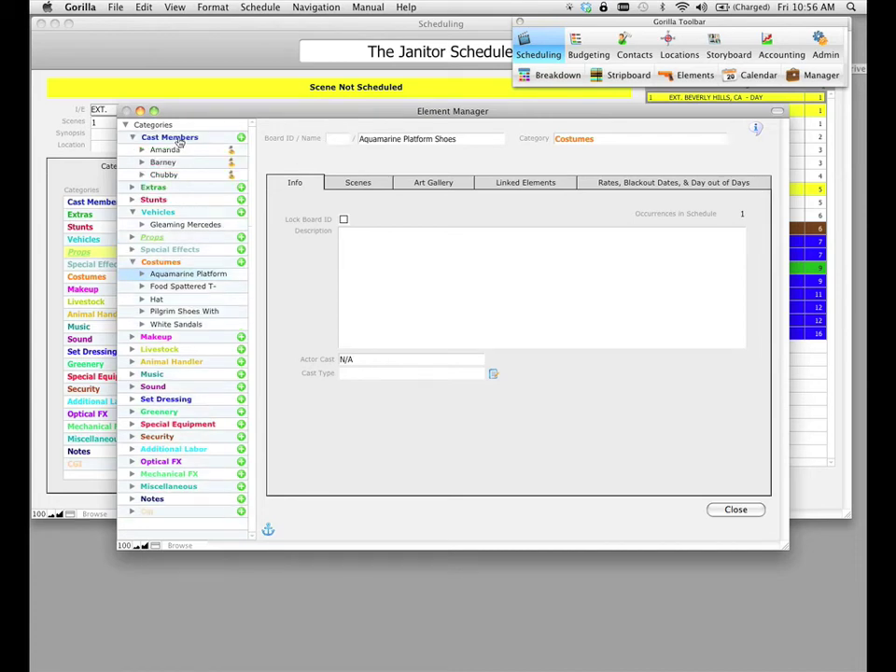
left_click(178, 151)
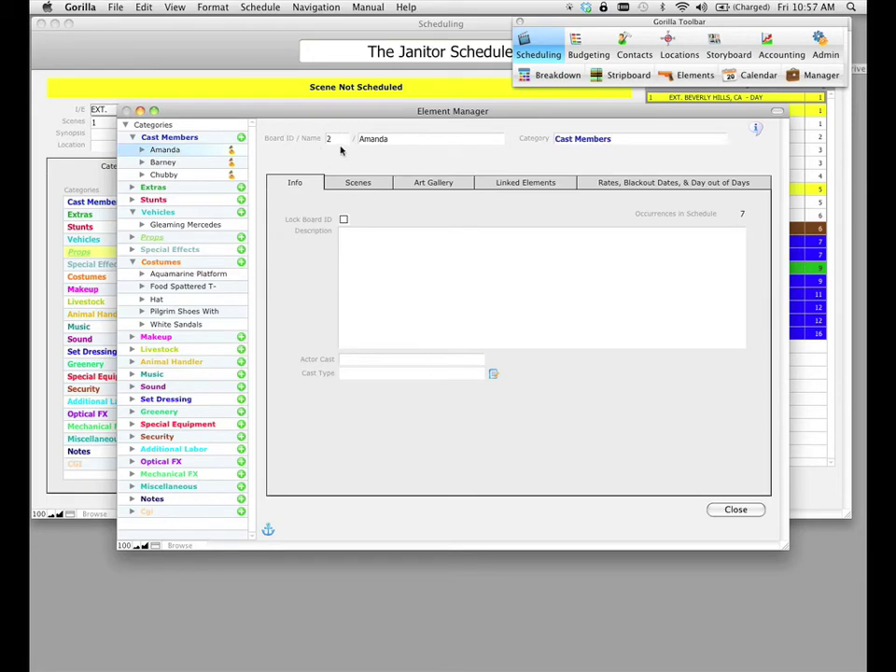
left_click(184, 162)
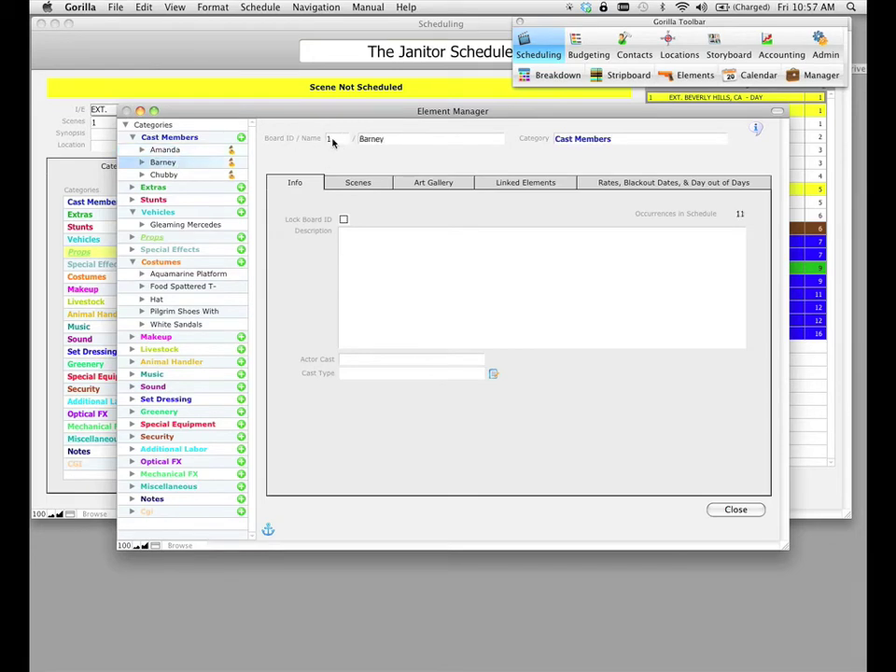
left_click(190, 175)
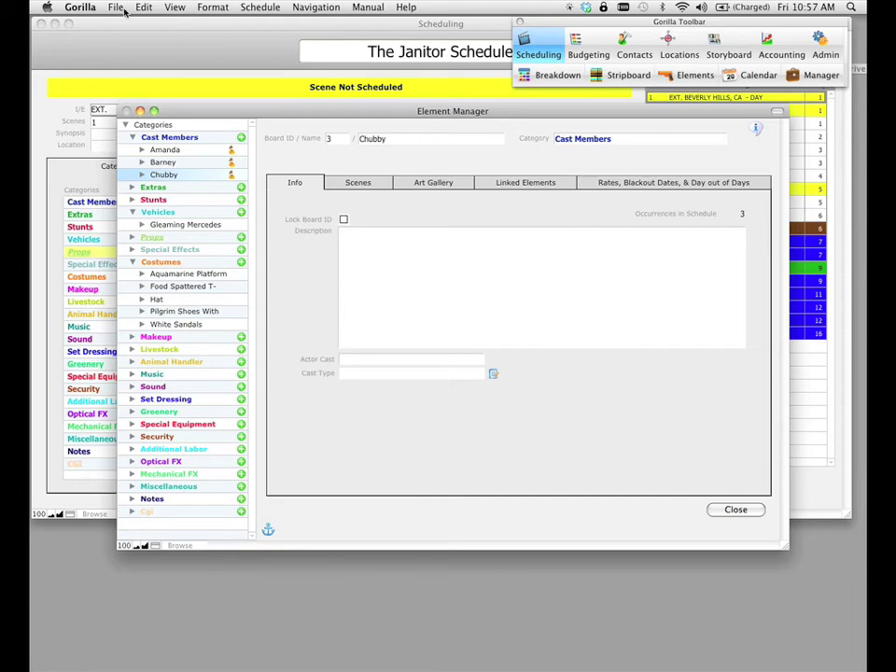
Add a new element to Cast Members, entering the character's name
left_click(240, 138)
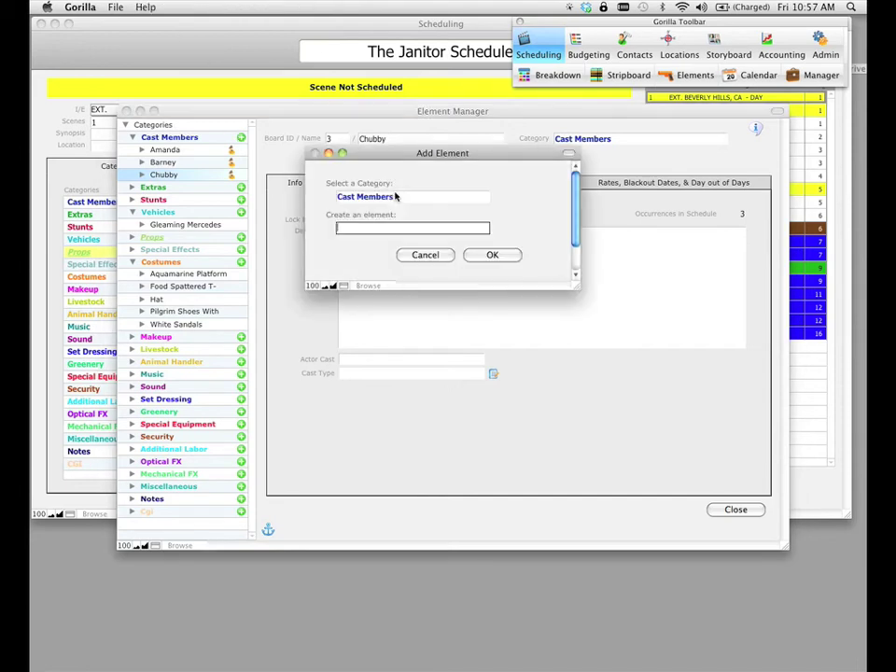
type("Sofia")
left_click(490, 256)
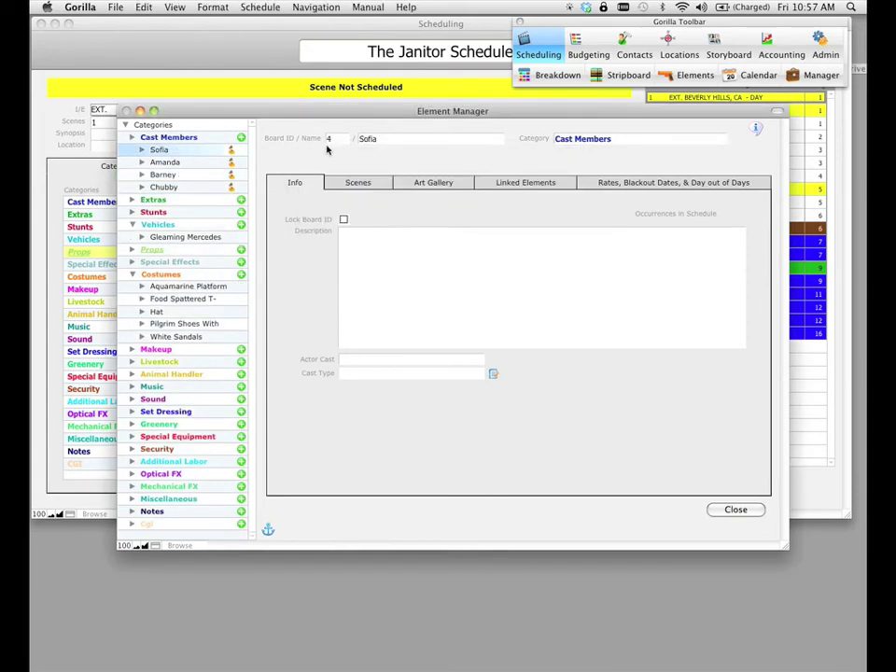
Set the new cast member's board ID to 5 without locking it
key("BackSpace")
left_click(546, 239)
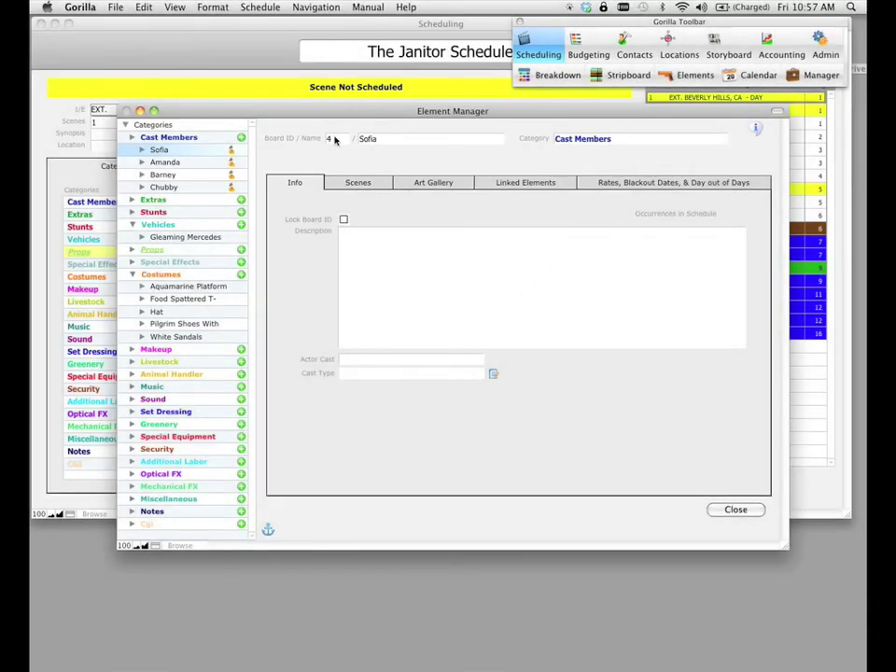
double_click(326, 140)
type("5")
Update the cast member board IDs by number of occurrences, overriding locked IDs
left_click(261, 6)
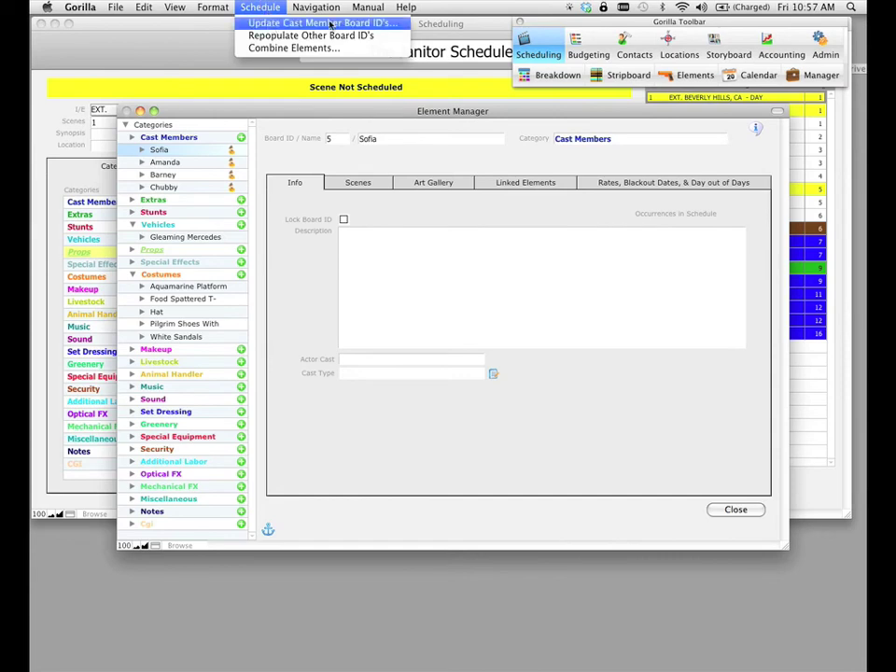
left_click(404, 25)
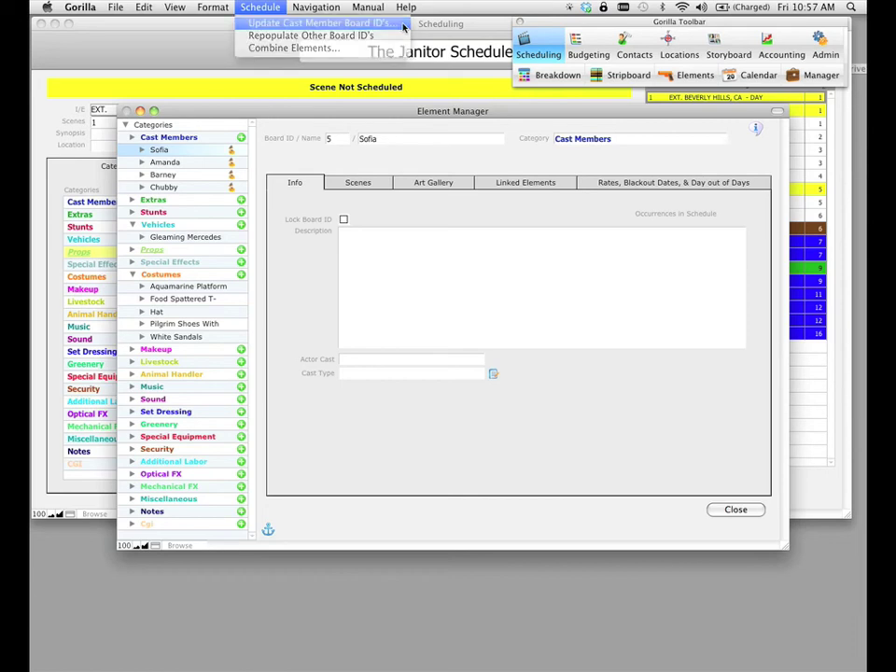
left_click_drag(428, 169, 435, 161)
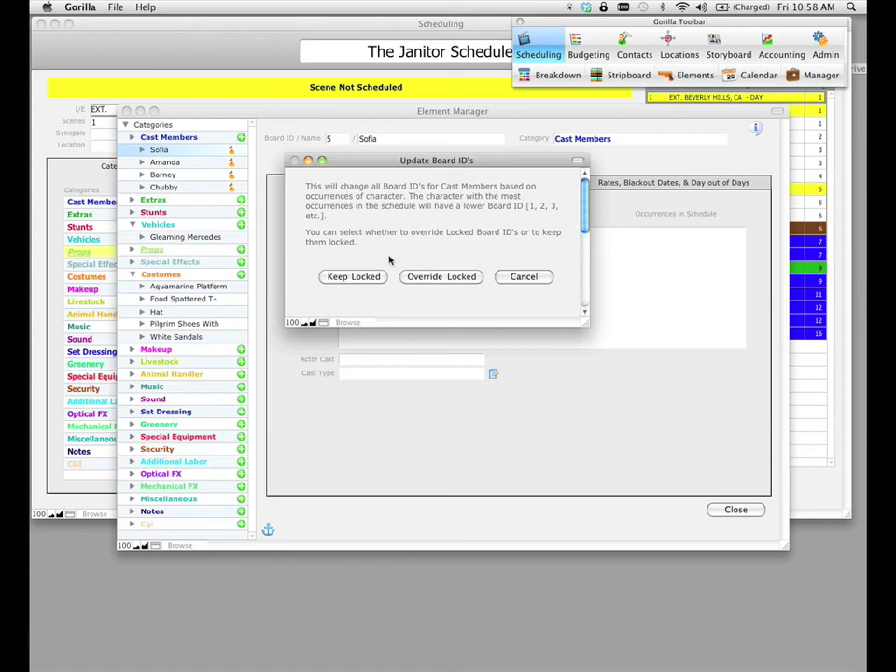
left_click(452, 279)
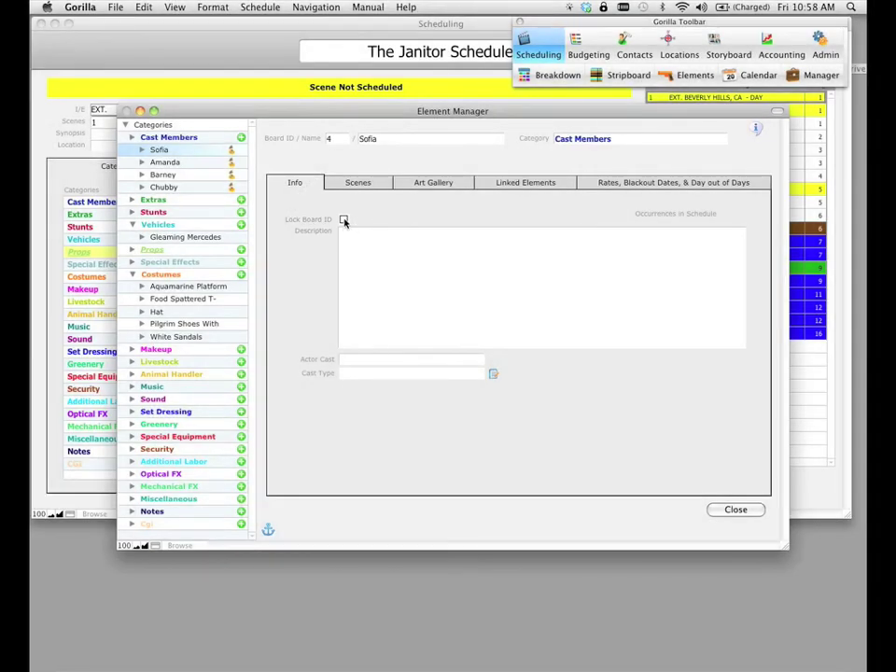
Set the new cast member's board ID to 5 and lock it
left_click(343, 220)
left_click(342, 219)
left_click(332, 138)
type("5")
left_click(344, 219)
Update the cast member board IDs while keeping locked ones, and check the IDs of the other cast members
left_click(261, 6)
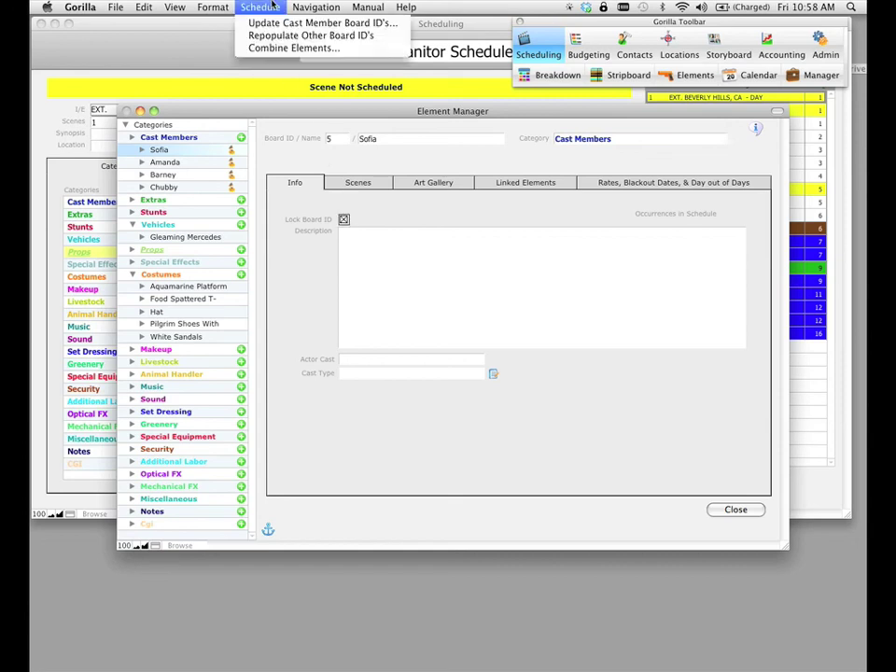
left_click(285, 22)
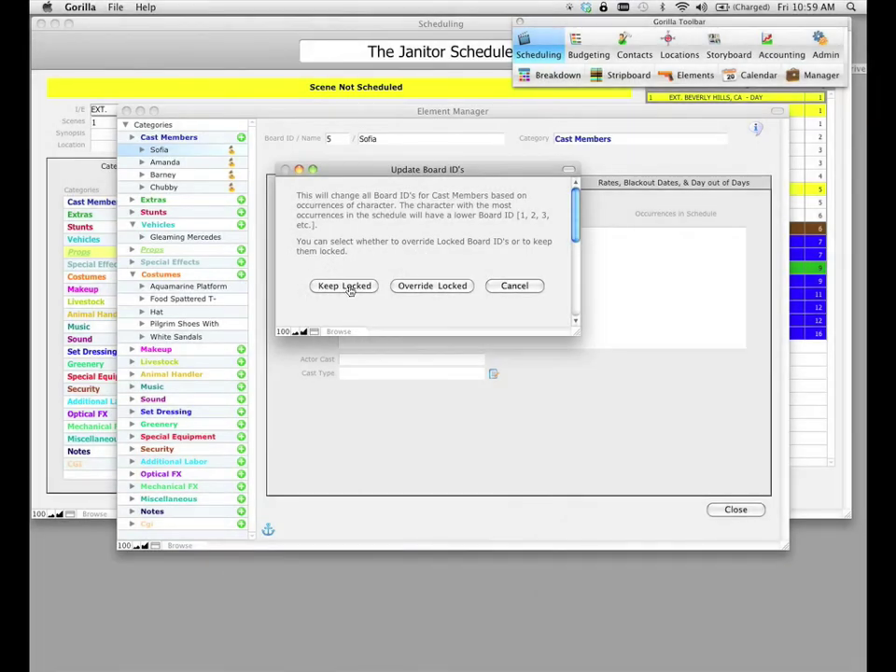
left_click(351, 291)
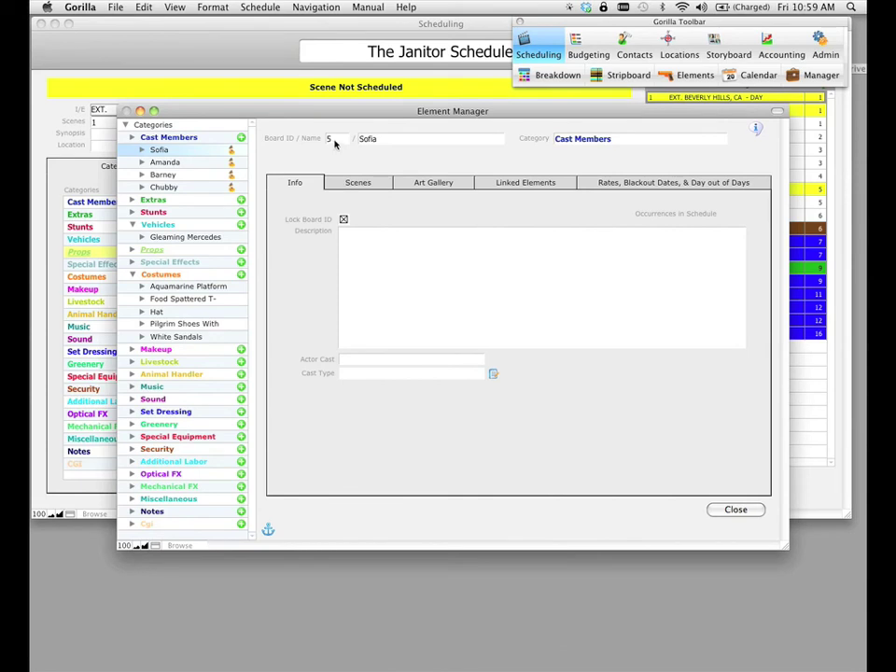
left_click(169, 164)
left_click(168, 174)
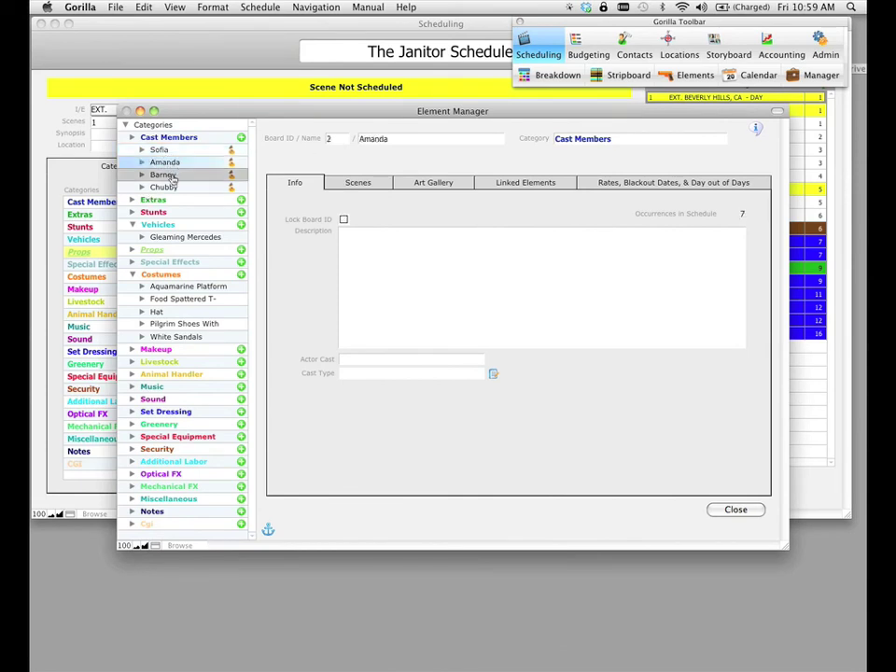
left_click(168, 188)
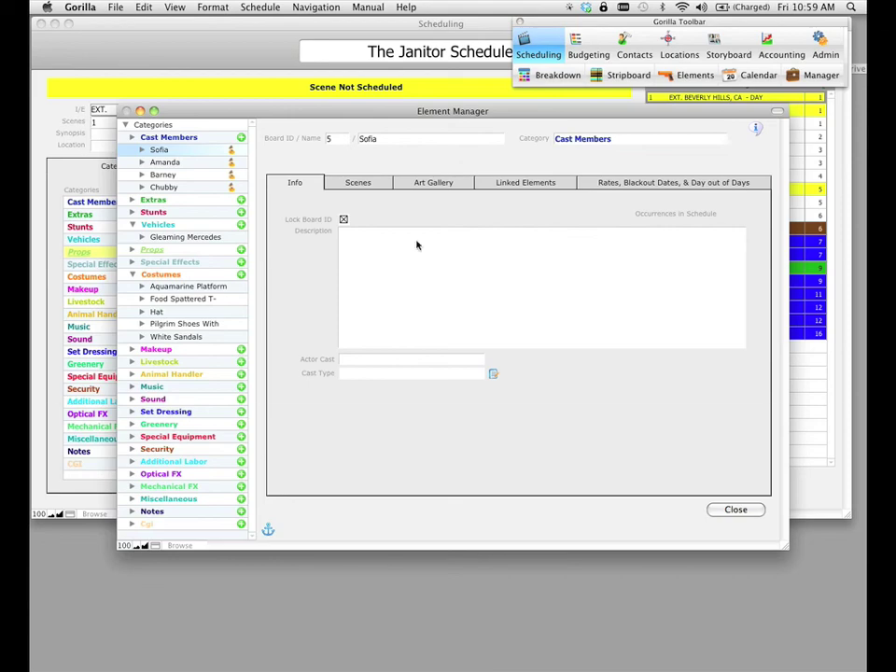
key("super+Tab")
key("super+shift+Tab")
key("super+shift+Tab")
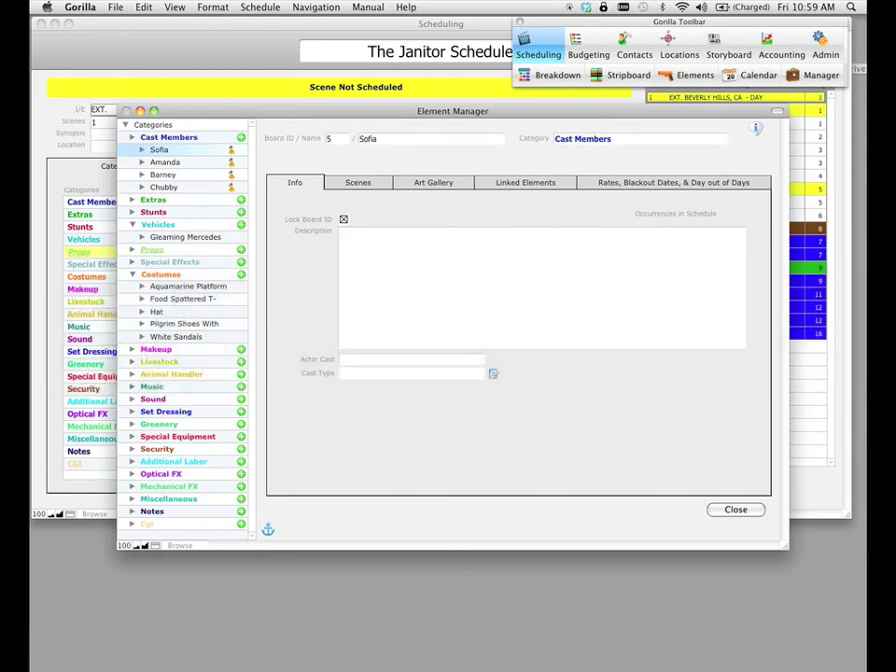